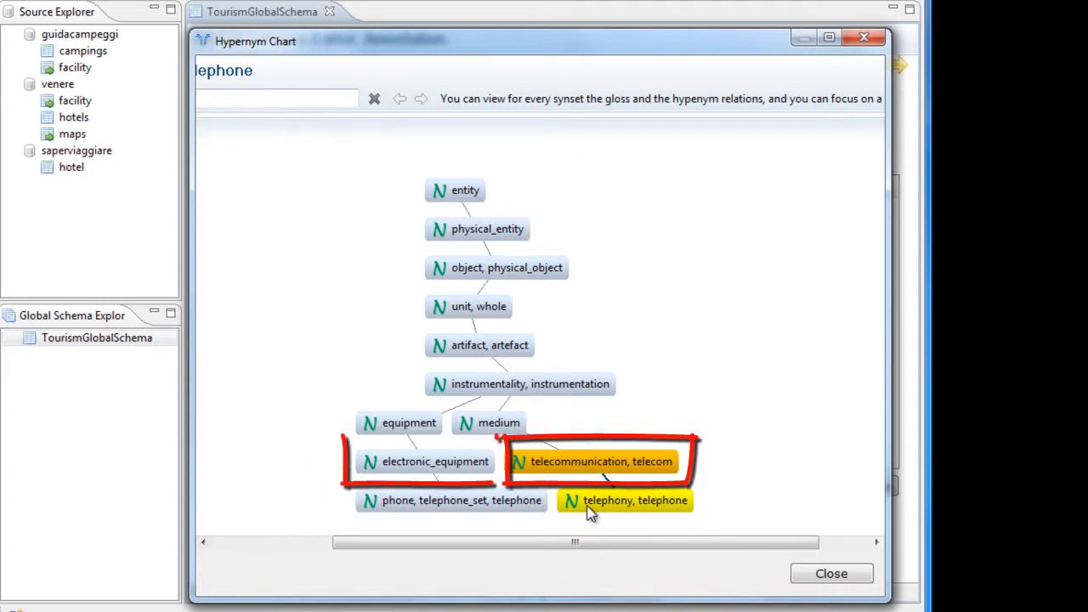
Focus the hypernym chart on the "telephony, telephone" synset to examine its hypernym chain, and close the chart.
click(587, 506)
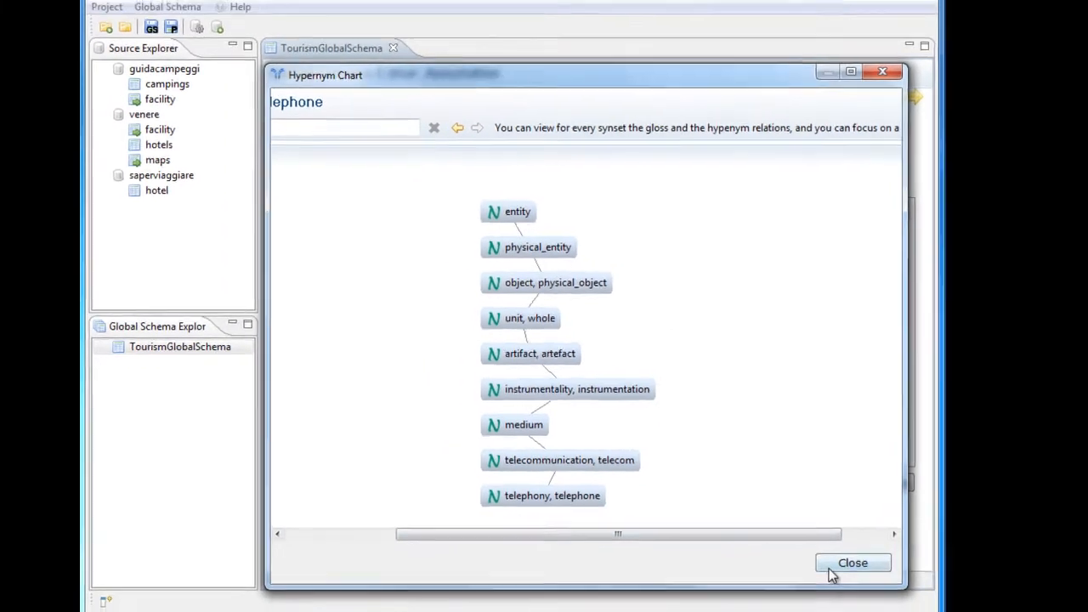
click(831, 573)
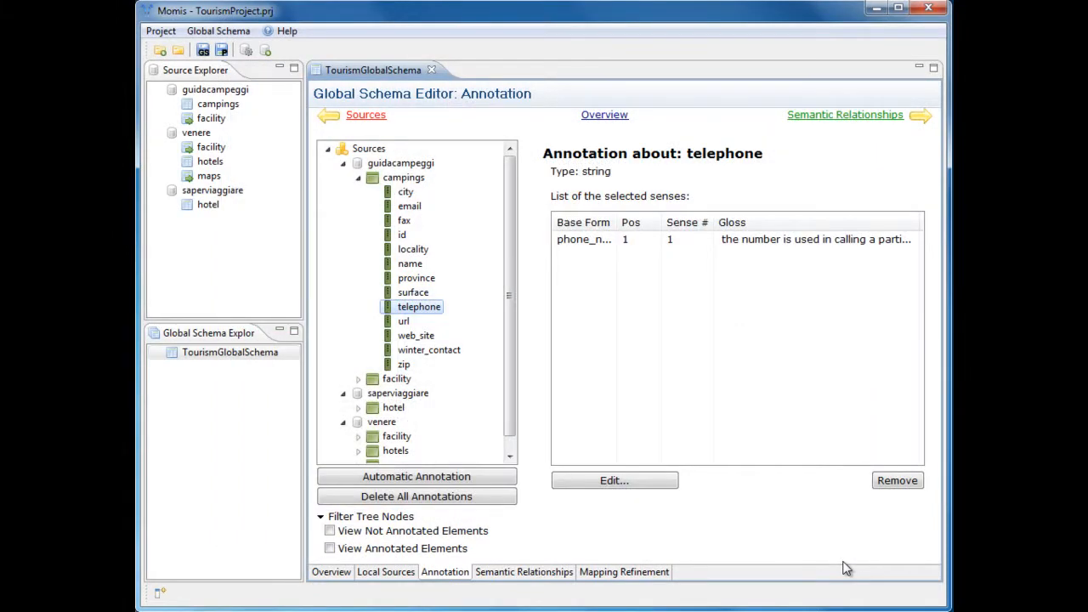
Remove the phone_number base form from the guidacampeggi campings telephone annotation and enter telephone as the new base form.
click(589, 483)
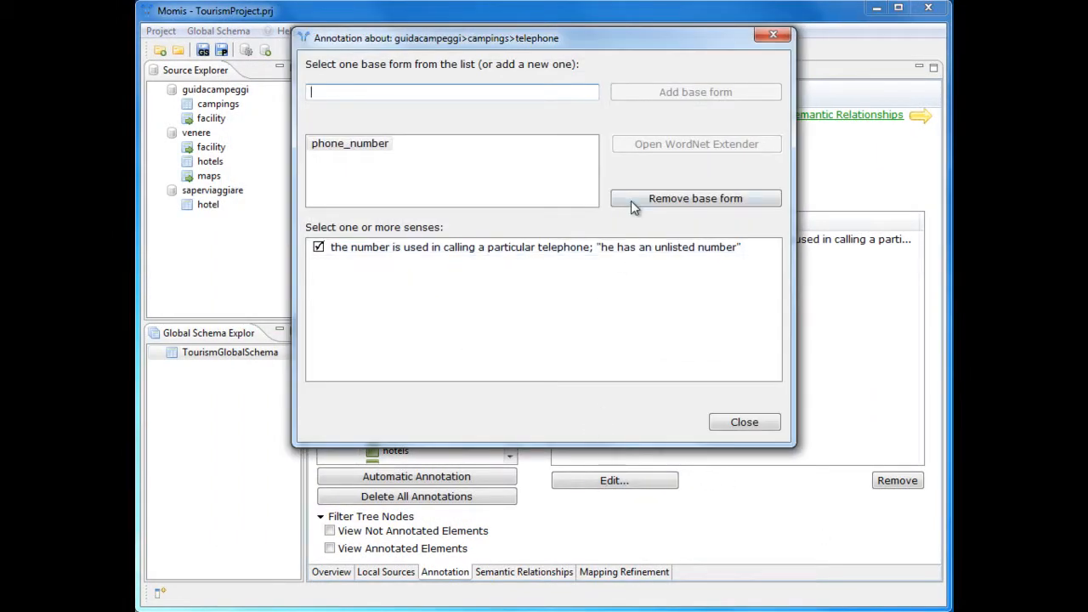
click(632, 203)
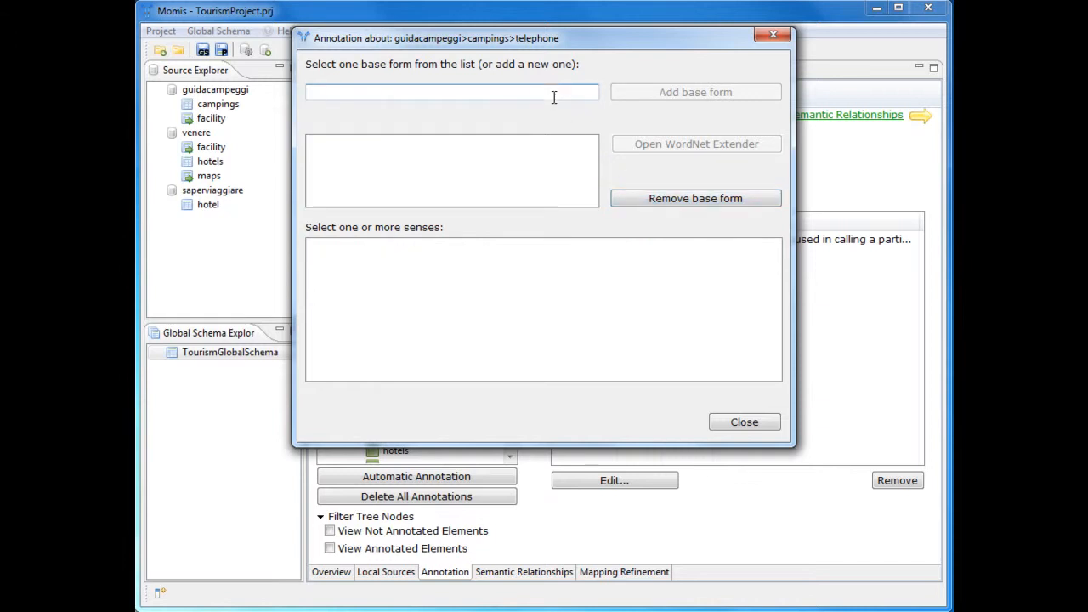
text(telephone)
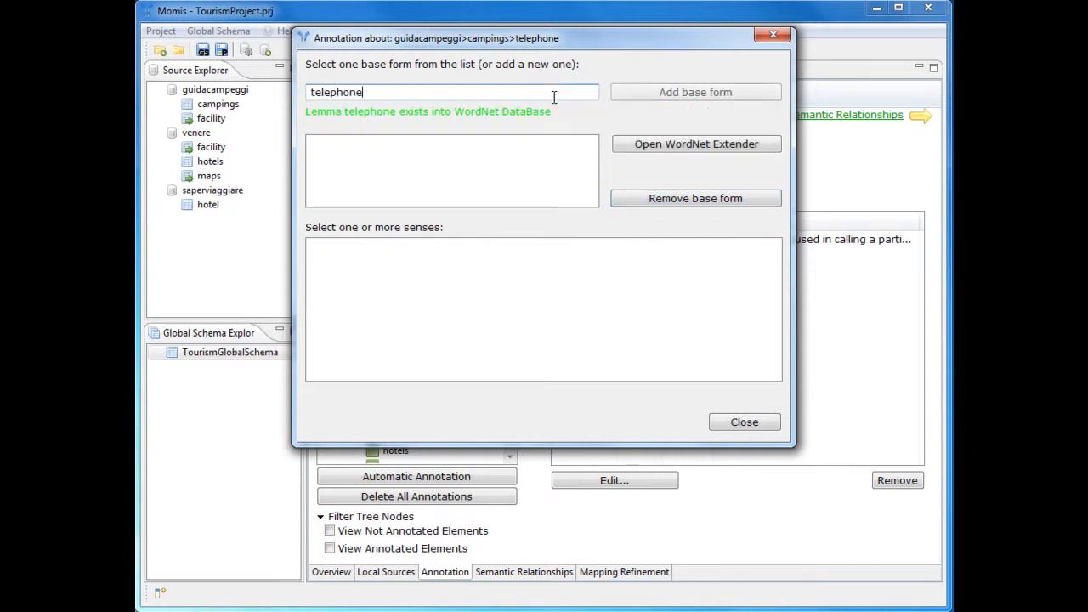
Search WordNet Extender for synsets with similar lemma phone and map the noun lemma telephone to the telephone_number, phone_number synset.
click(736, 145)
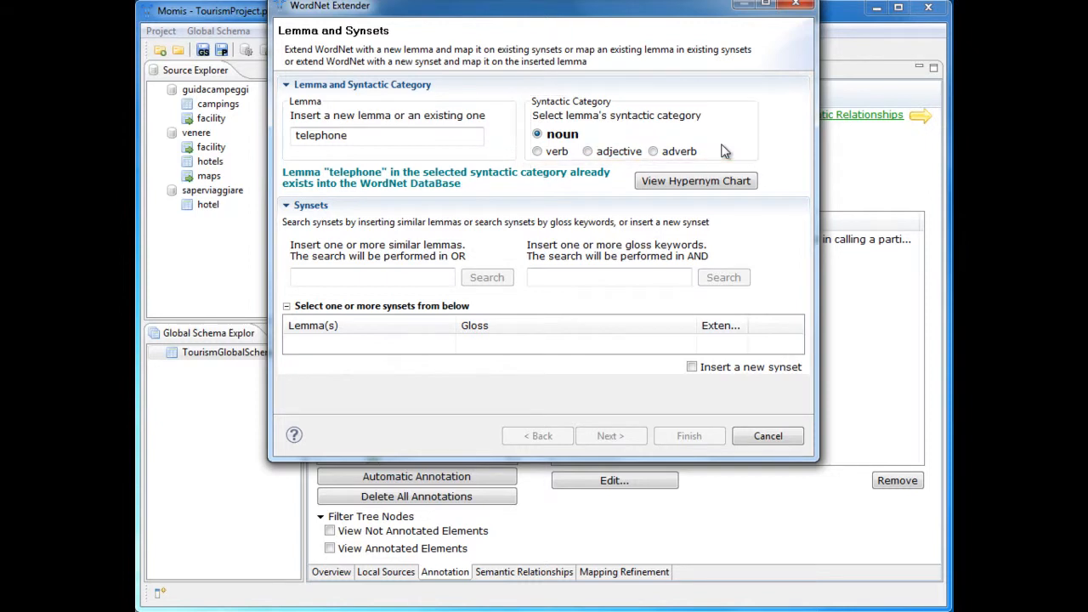
click(432, 276)
text(phone)
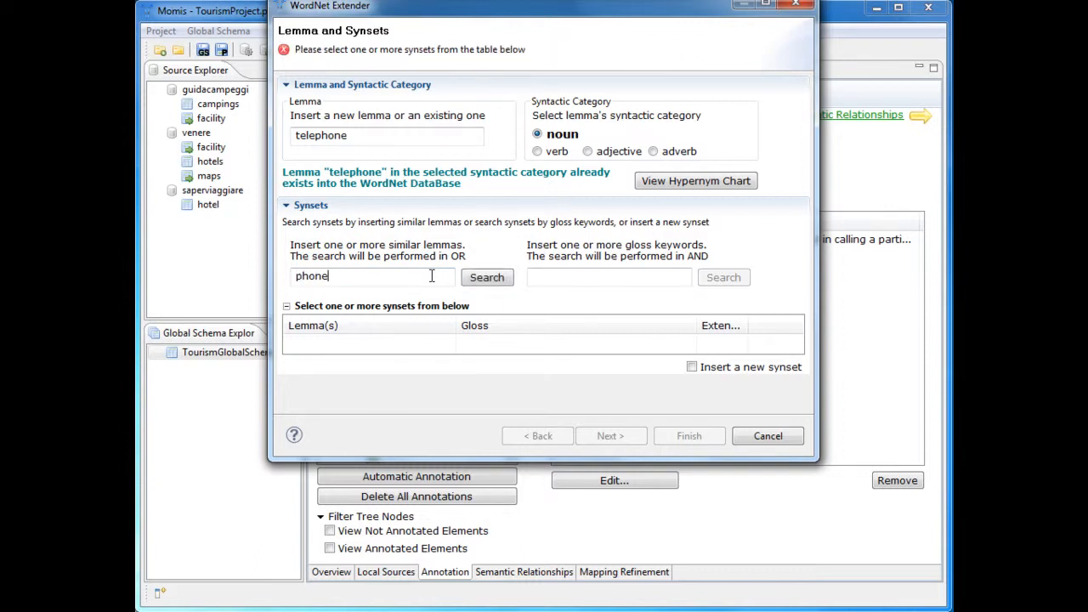
click(500, 283)
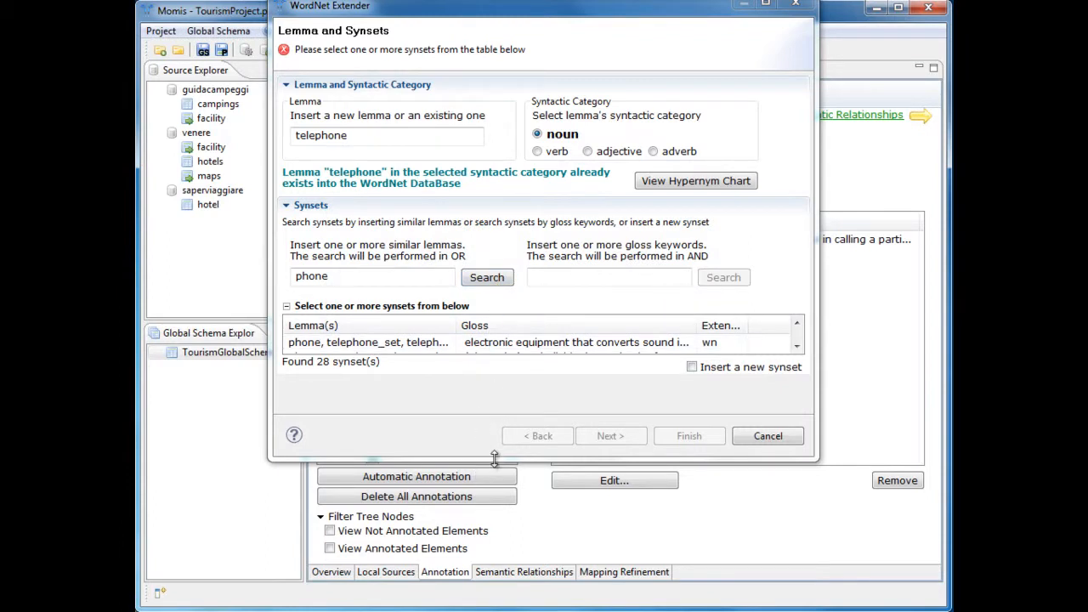
drag(495, 460, 494, 559)
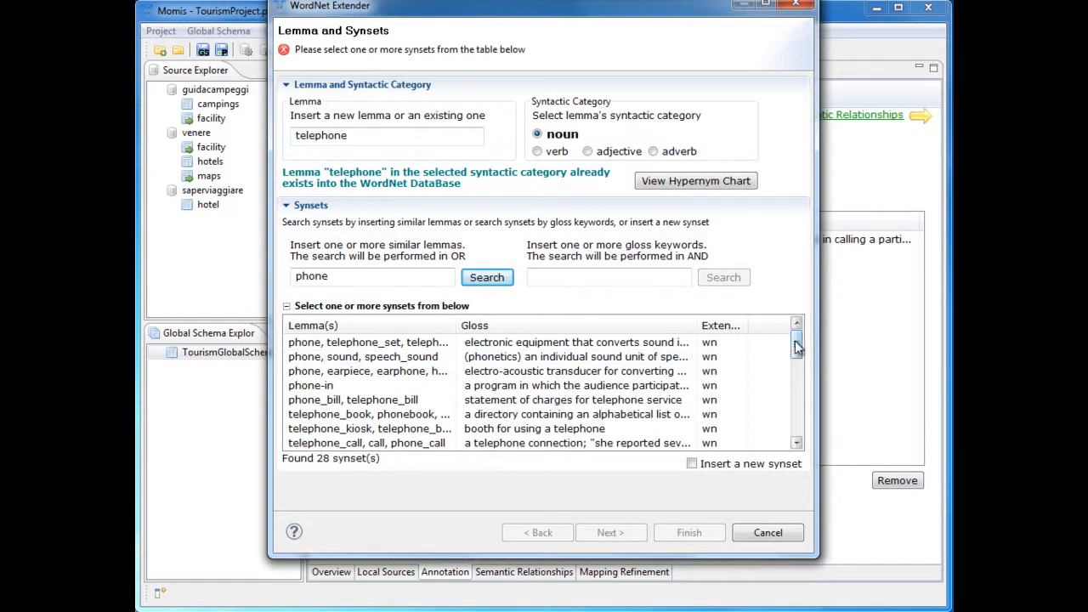
drag(798, 343, 797, 378)
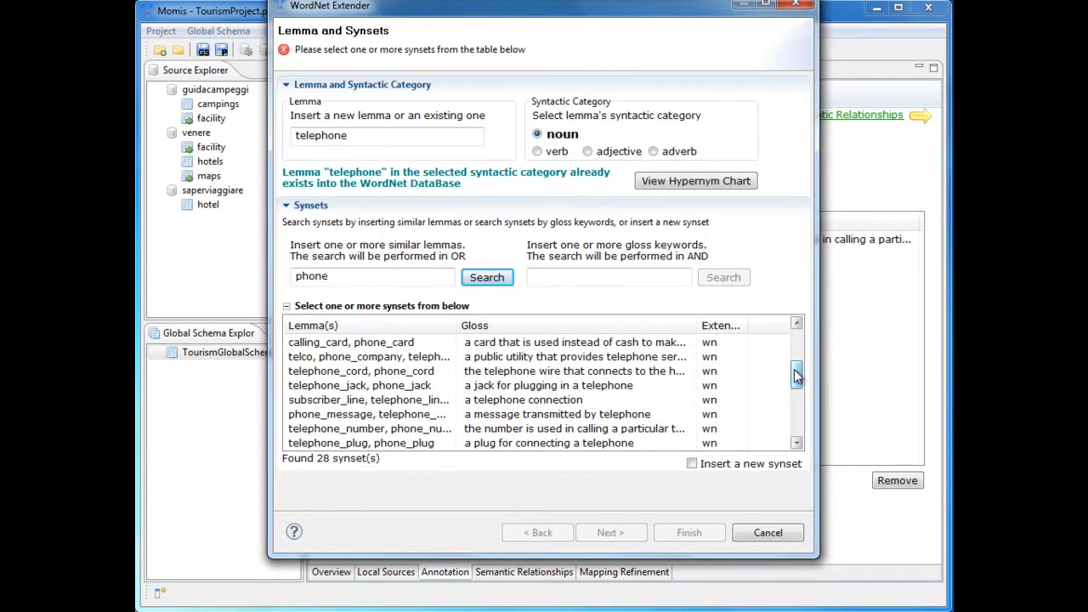
click(481, 431)
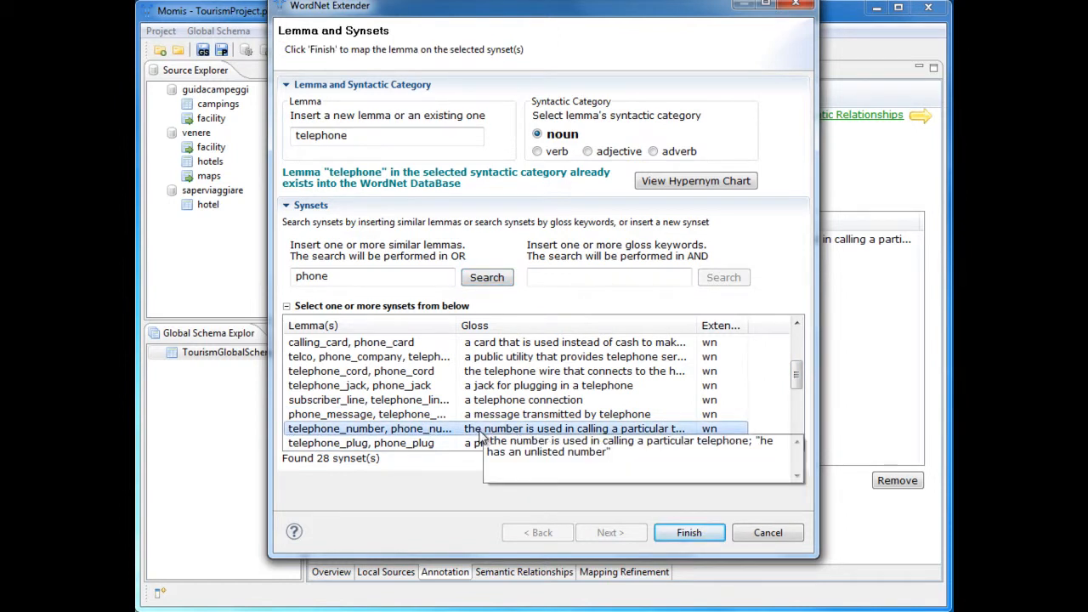
click(689, 532)
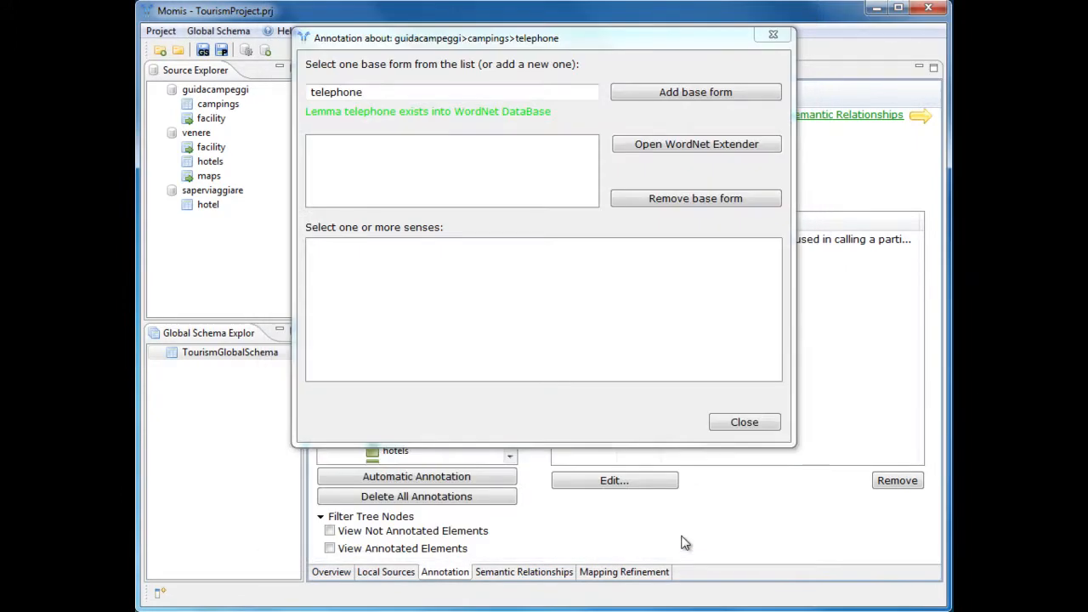
Add the telephone base form to the annotation and select the sense "the number is used in calling a particular telephone".
click(686, 95)
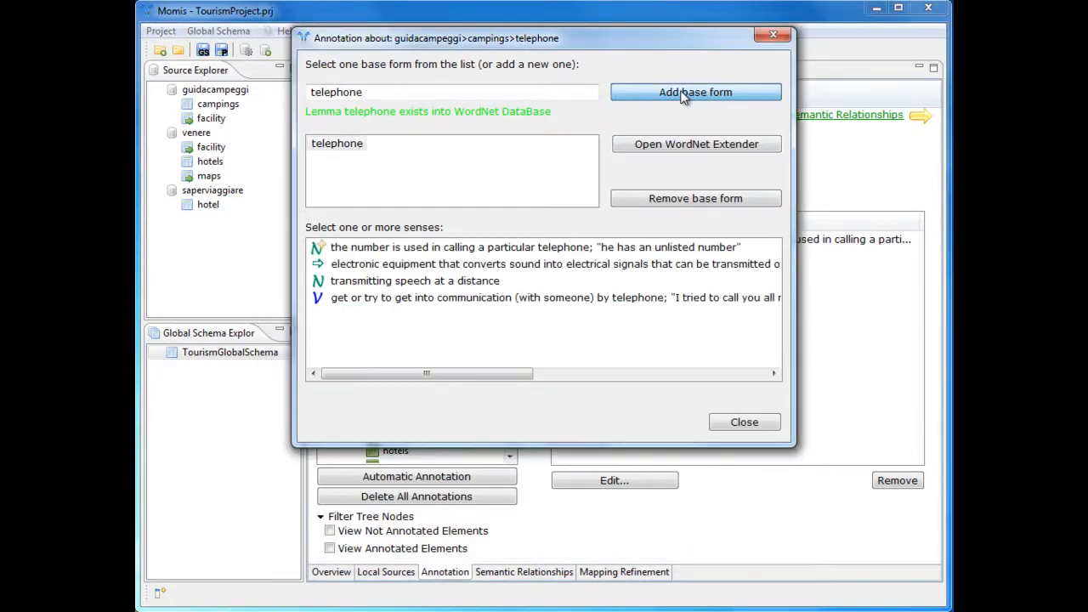
click(319, 246)
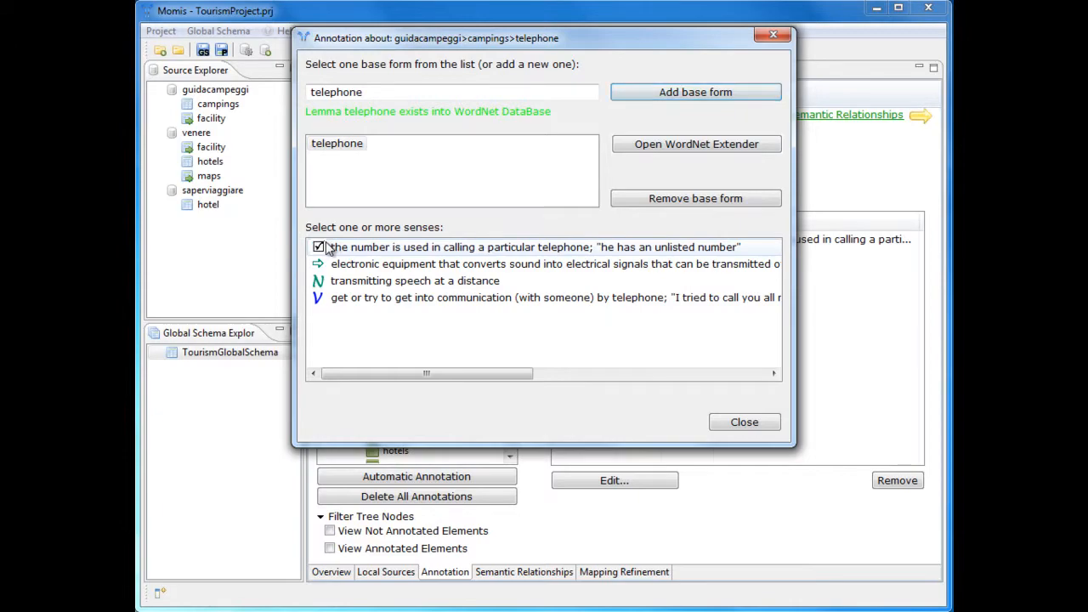
click(743, 421)
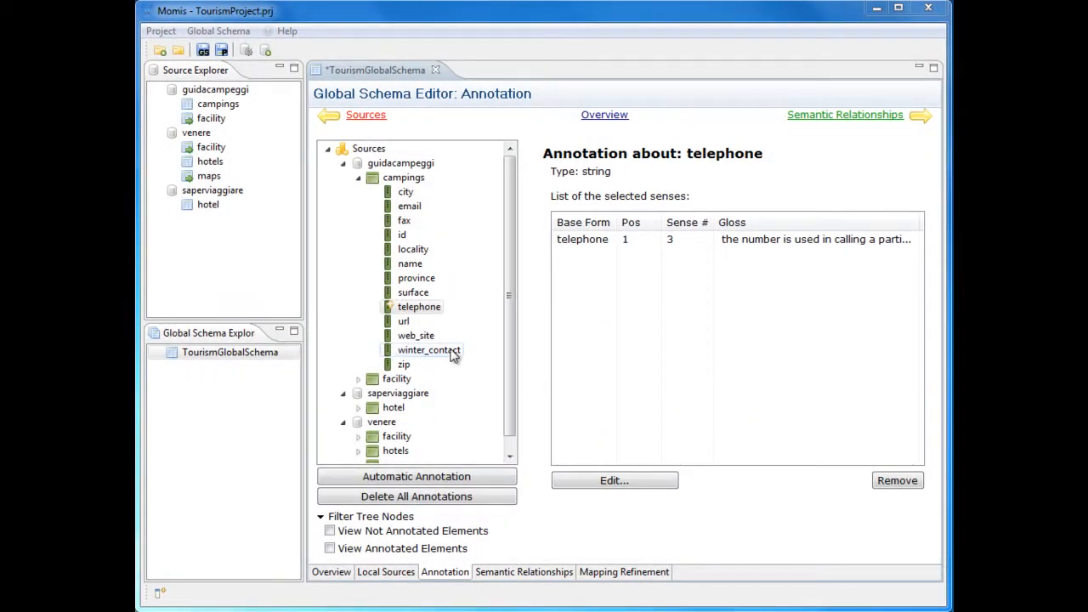
Preview the data of the winter_contact attribute in guidacampeggi campings, widening its column to read the records.
click(453, 354)
right_click(453, 354)
click(471, 378)
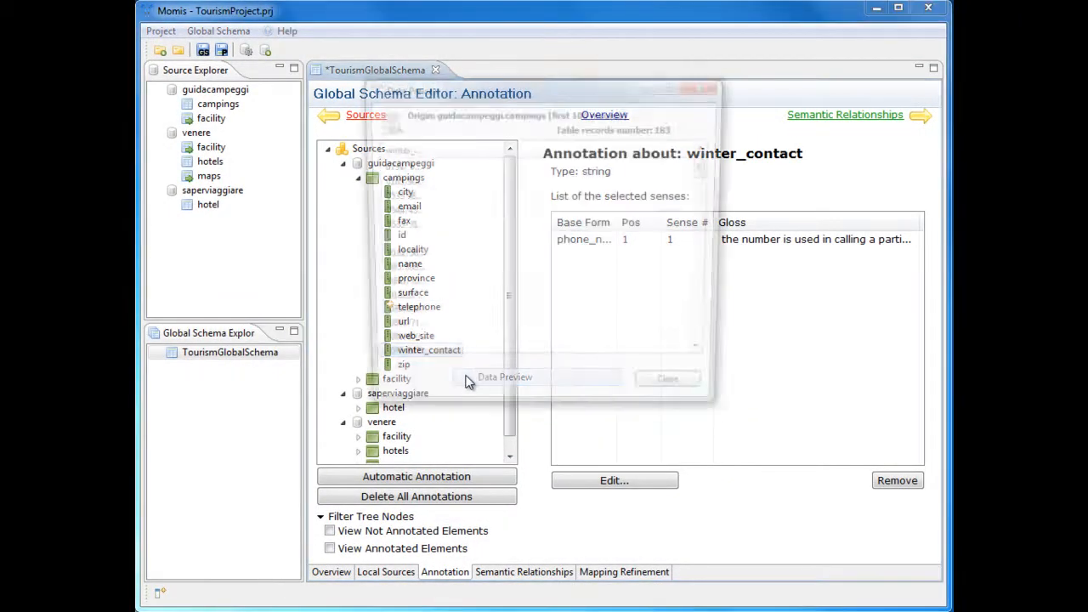
drag(419, 143, 477, 143)
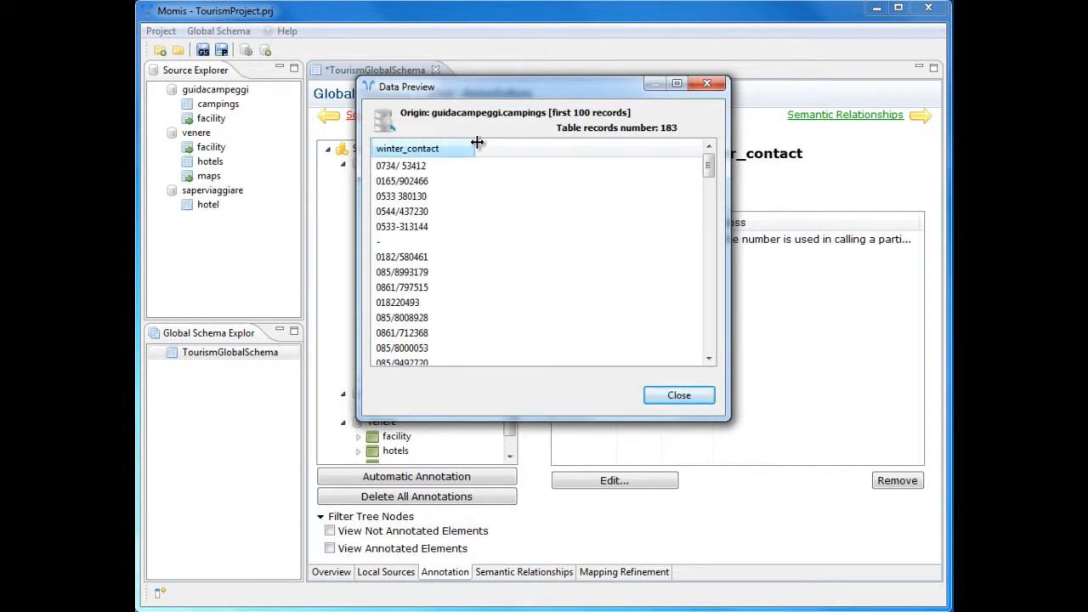
click(644, 396)
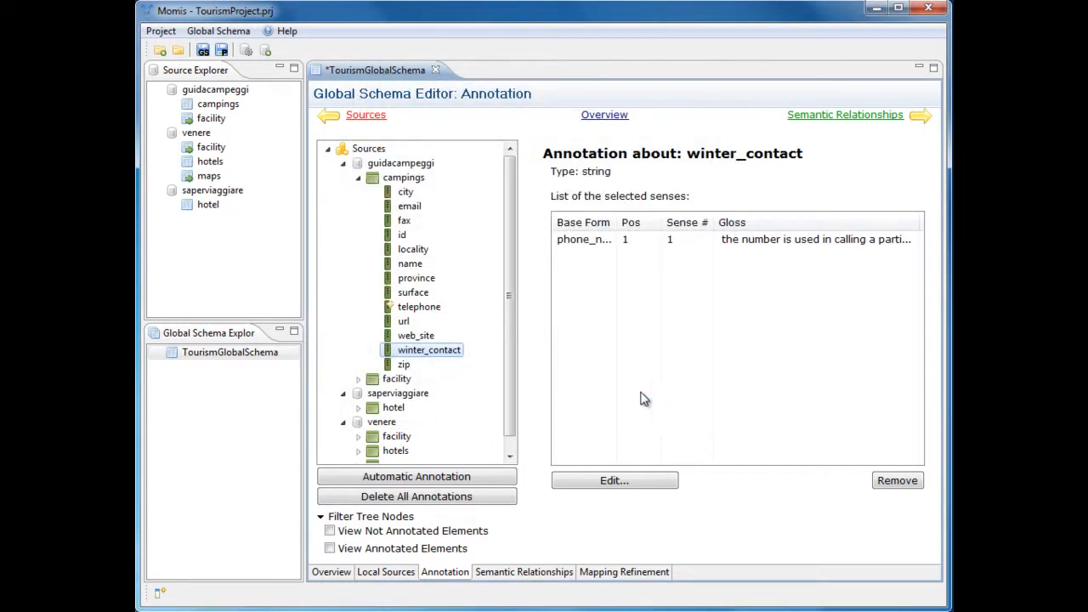
Edit the winter_contact annotation and enter winter_contact as its new base form.
click(607, 482)
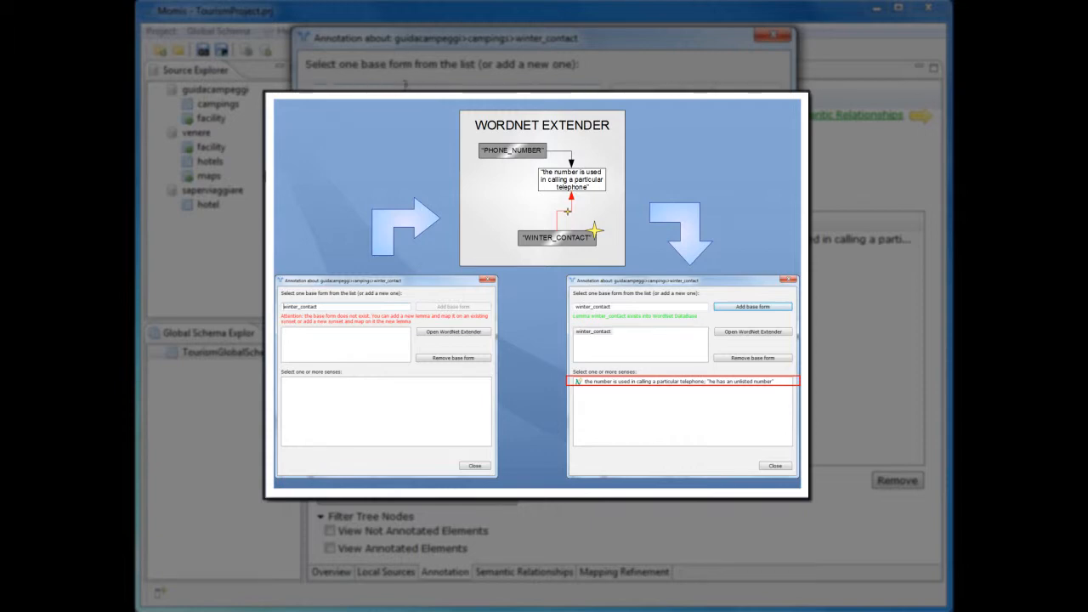
text(winter)
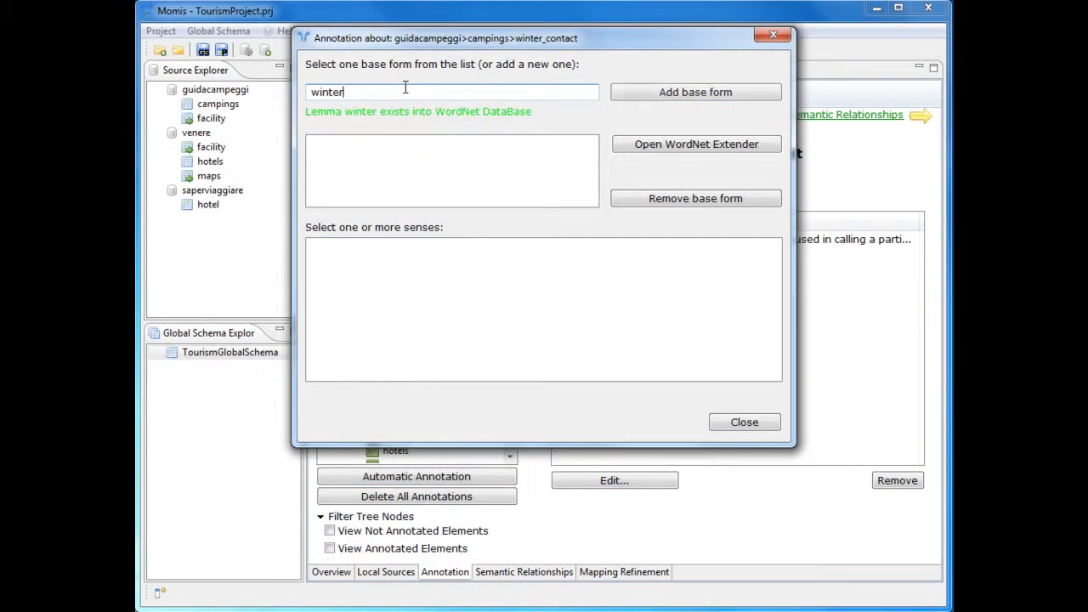
text(_contact)
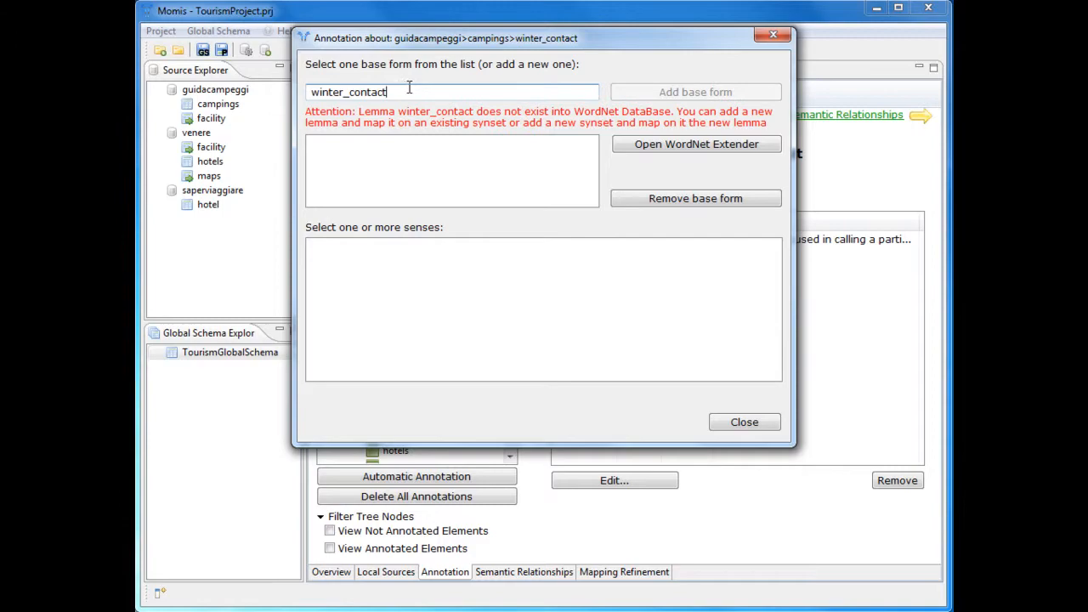
Search WordNet Extender for similar lemma phone_number and map the new noun lemma winter_contact to the telephone_number, phone_number synset.
click(642, 144)
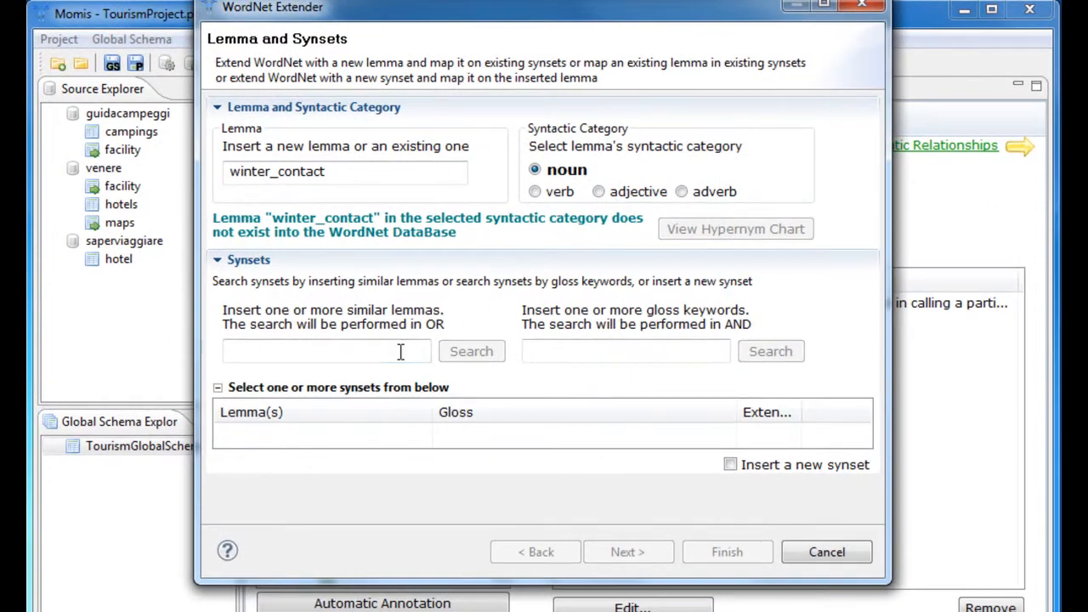
click(426, 289)
text(pho)
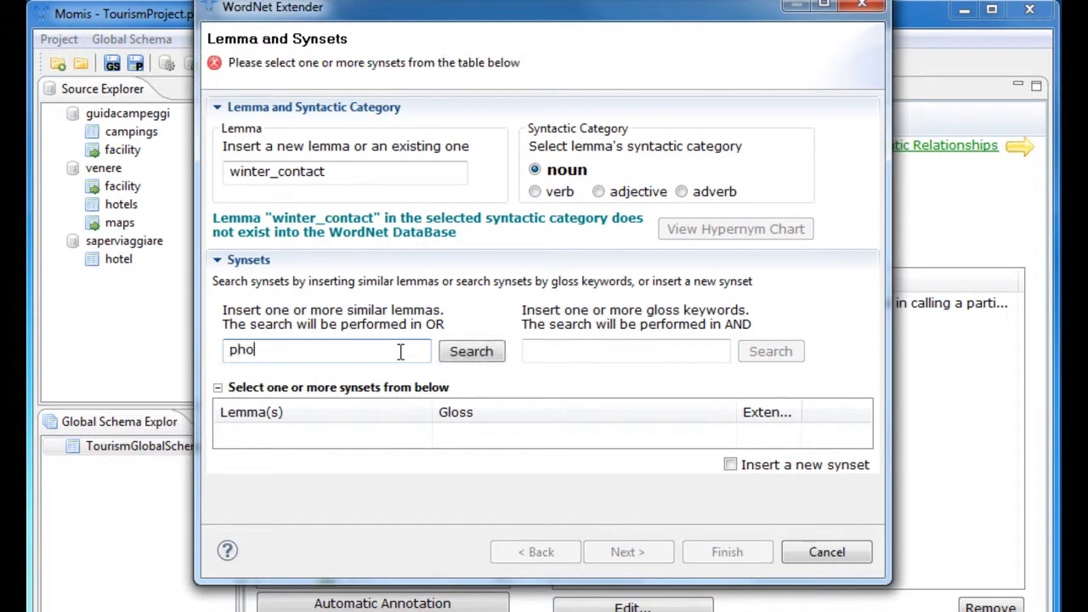
text(ne_number)
click(472, 363)
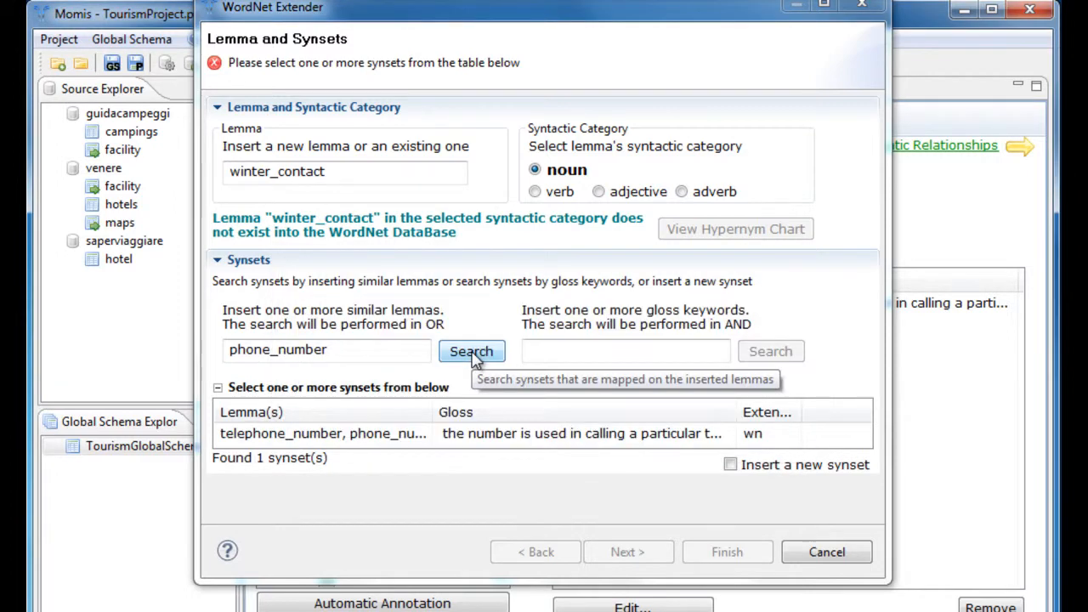
click(413, 435)
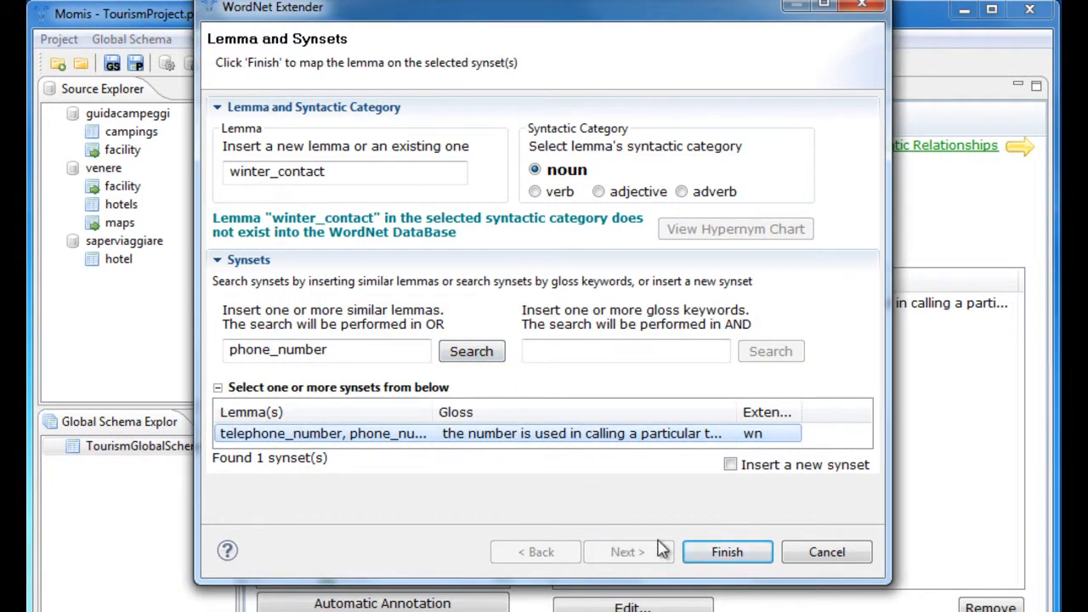
click(712, 552)
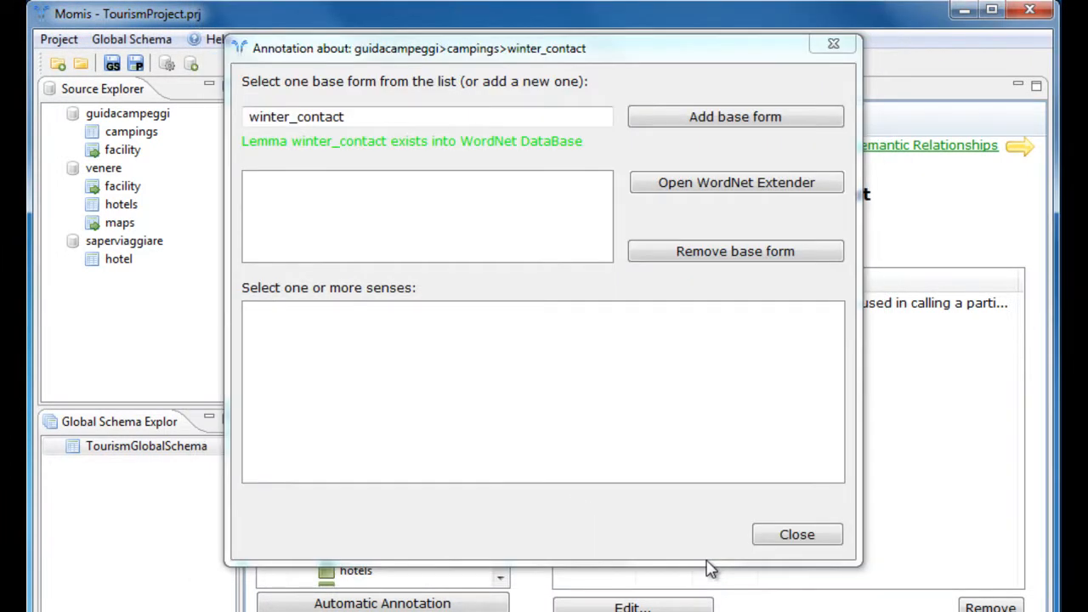
Add the winter_contact base form to the annotation and select its sense "the number is used in calling a particular telephone".
click(705, 122)
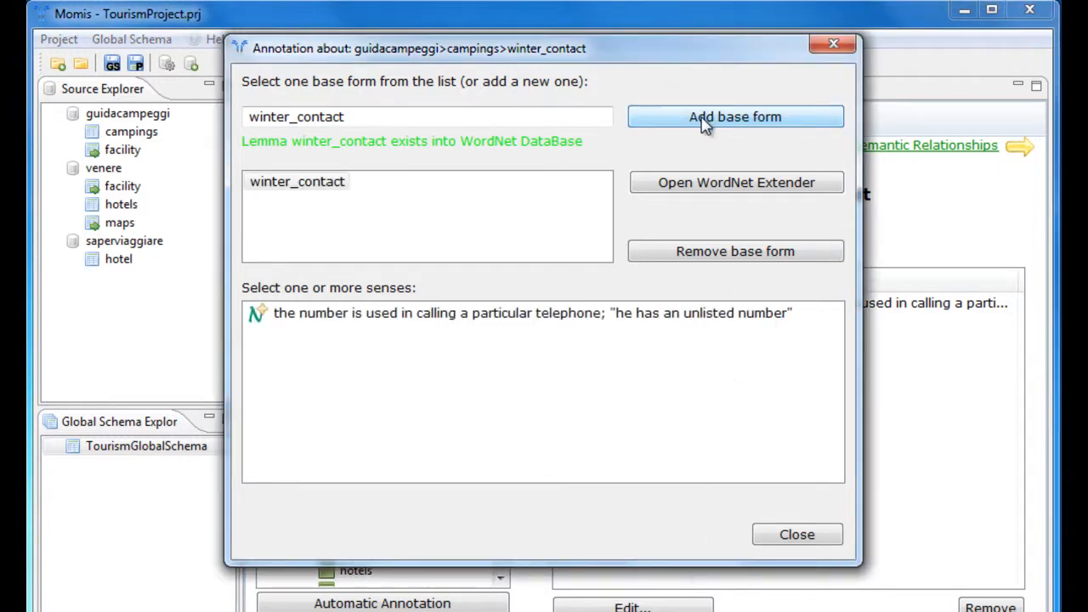
click(258, 314)
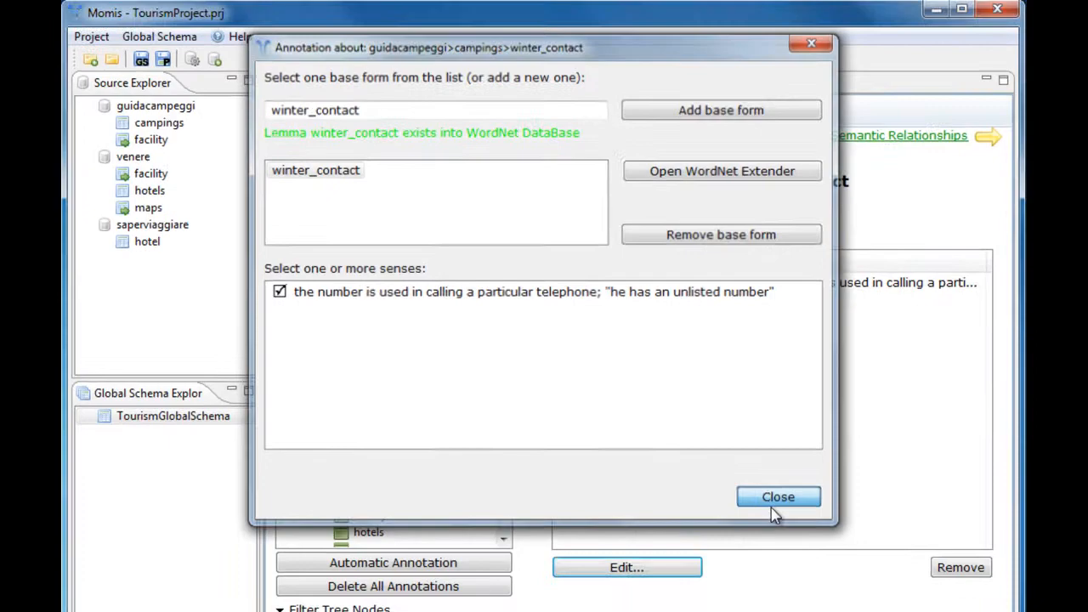
click(795, 534)
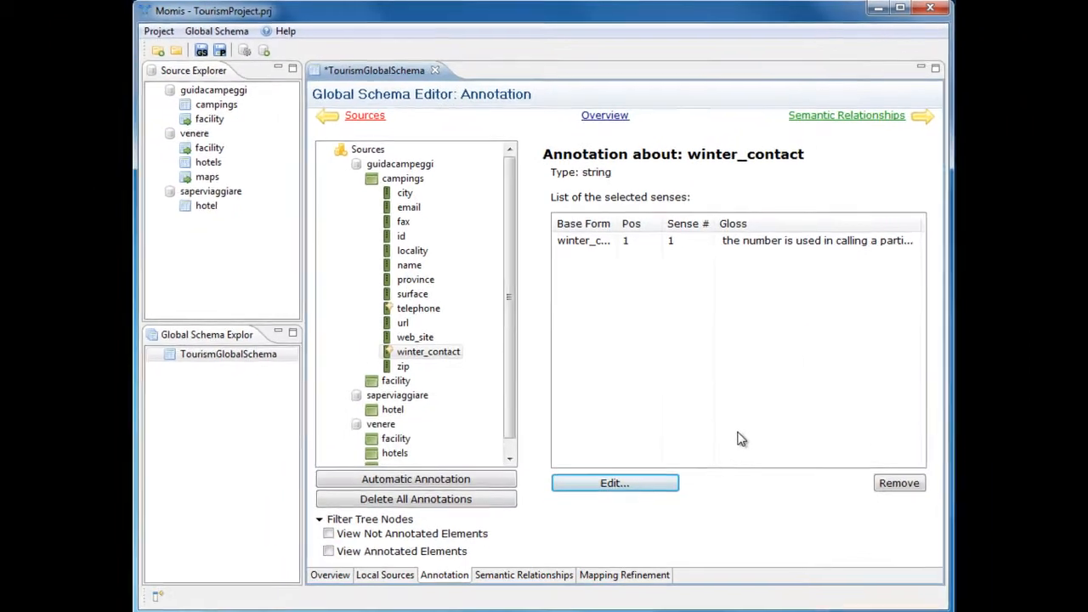
Add an annotation to fax_number in saperviaggiare hotel and start a new synset for this noun lemma in WordNet Extender.
click(358, 407)
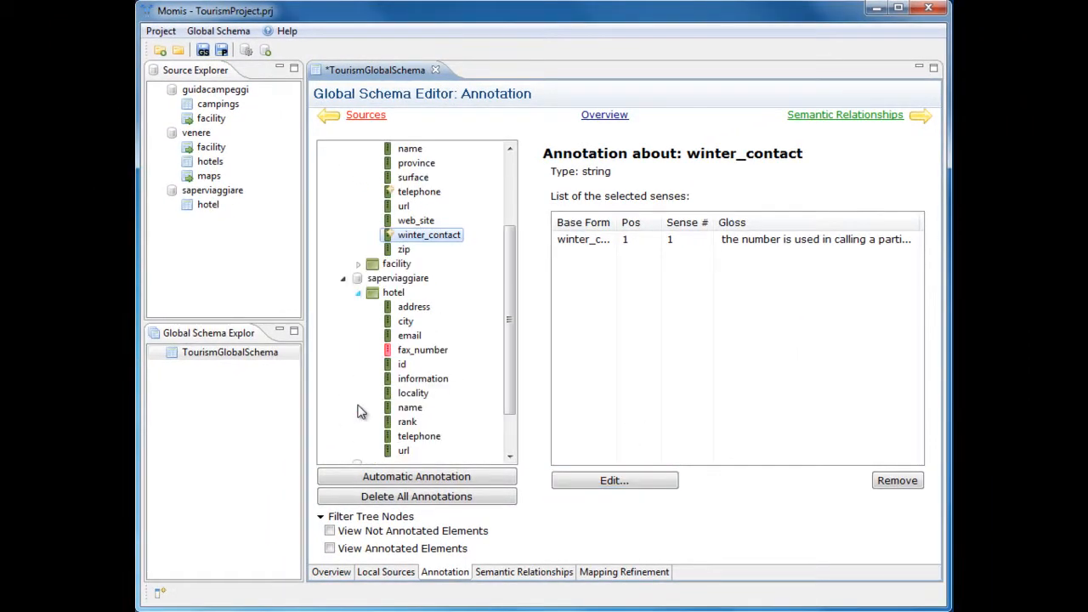
click(425, 352)
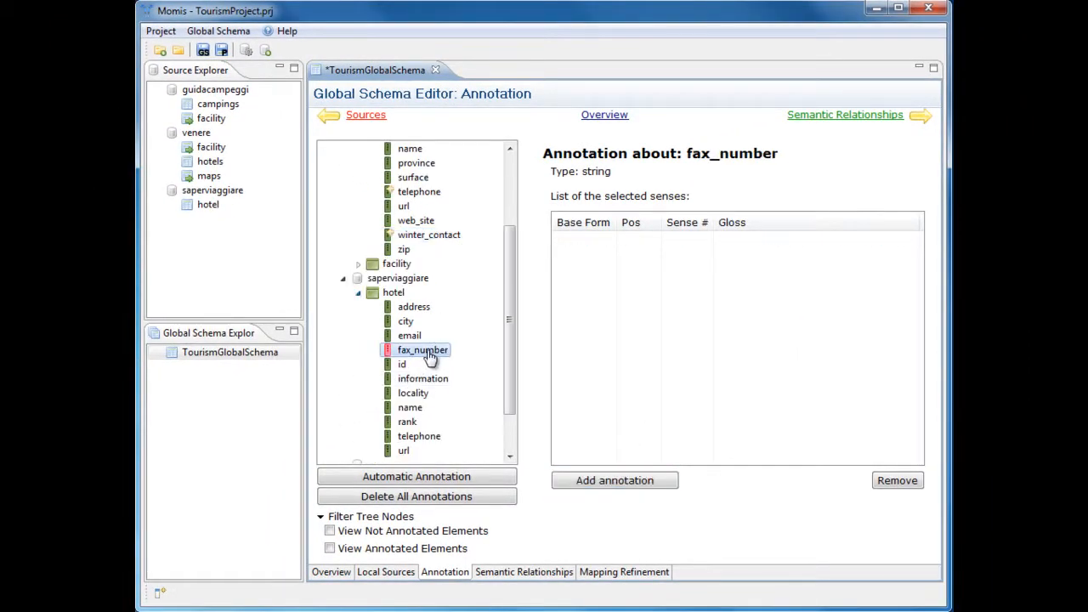
click(575, 481)
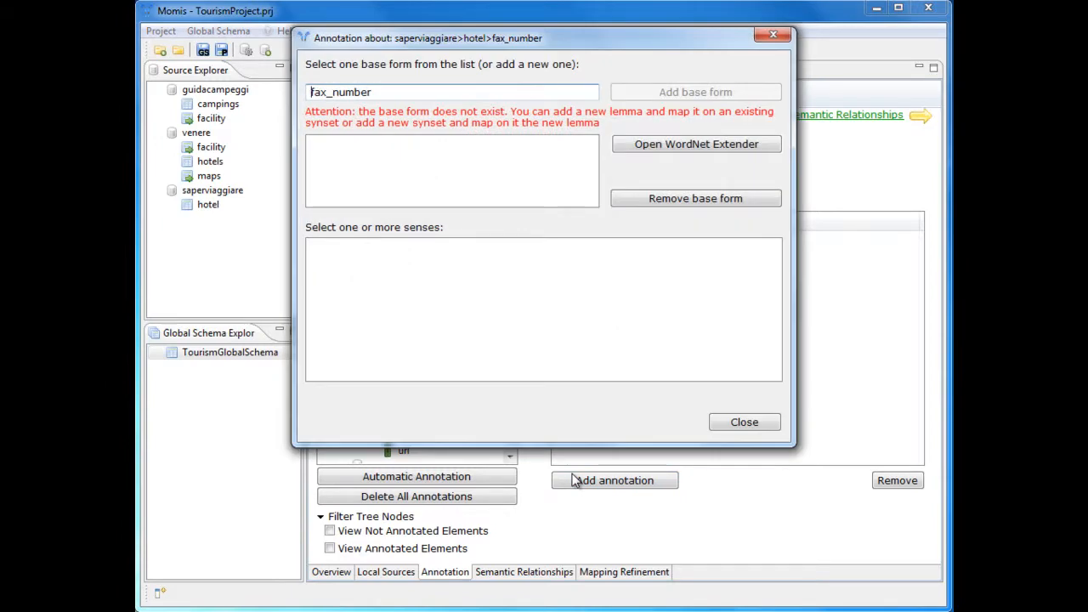
click(660, 145)
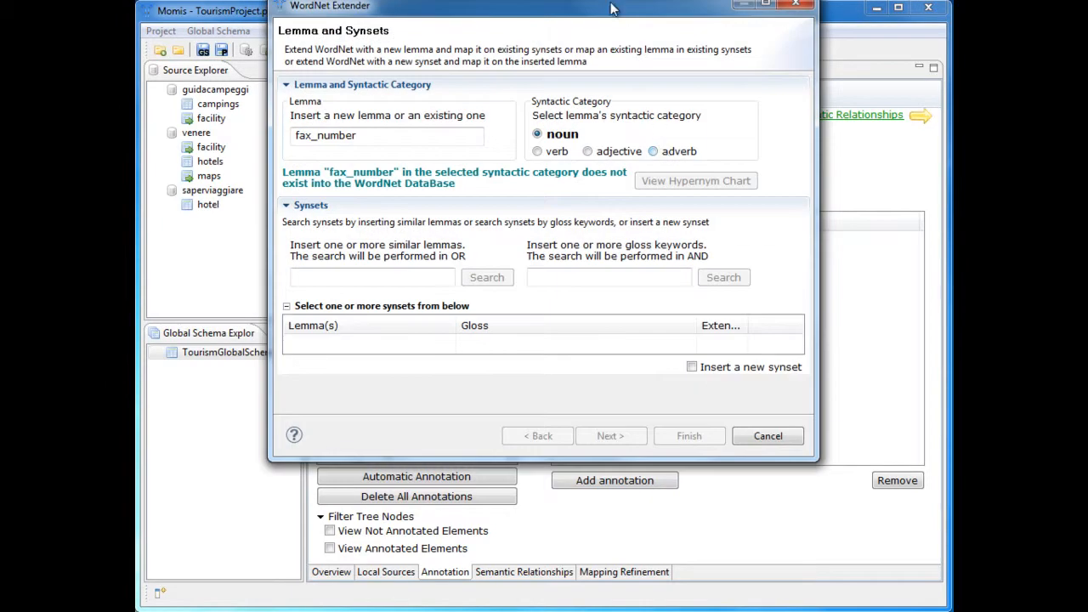
drag(612, 8, 610, 91)
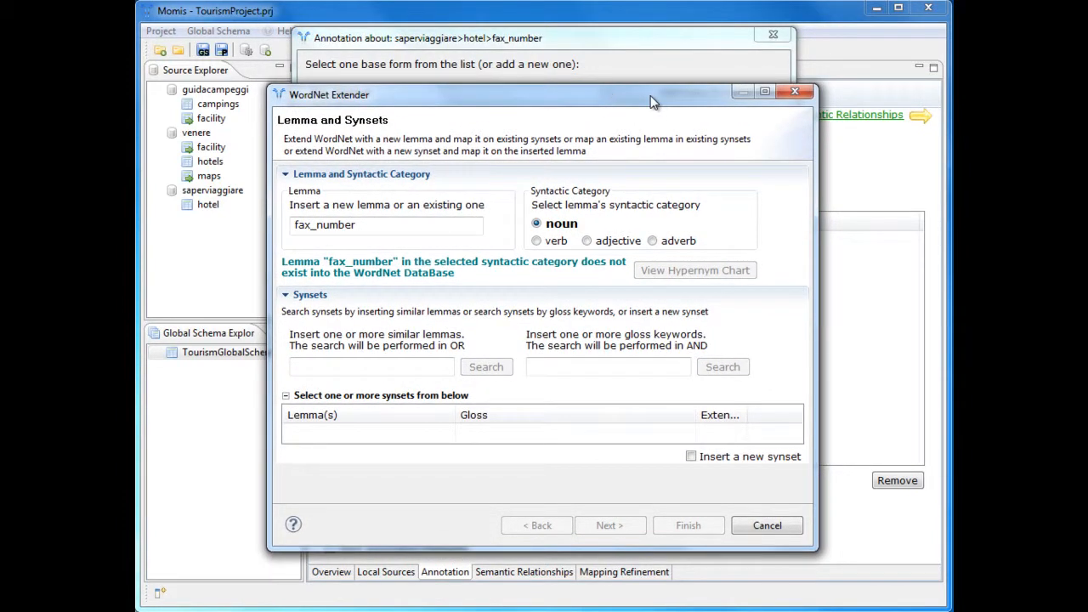
click(691, 456)
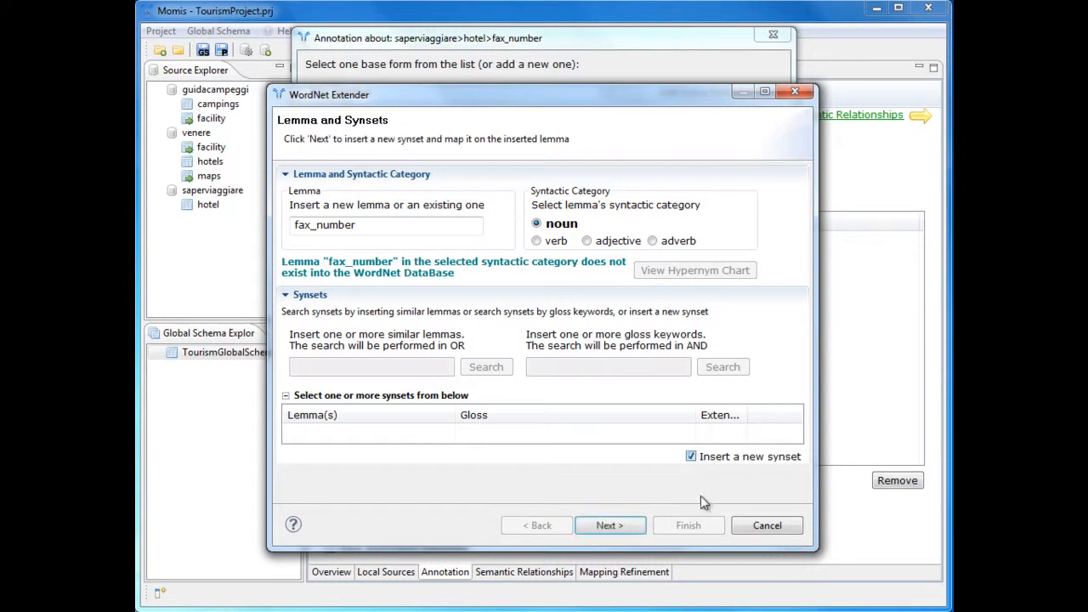
click(627, 529)
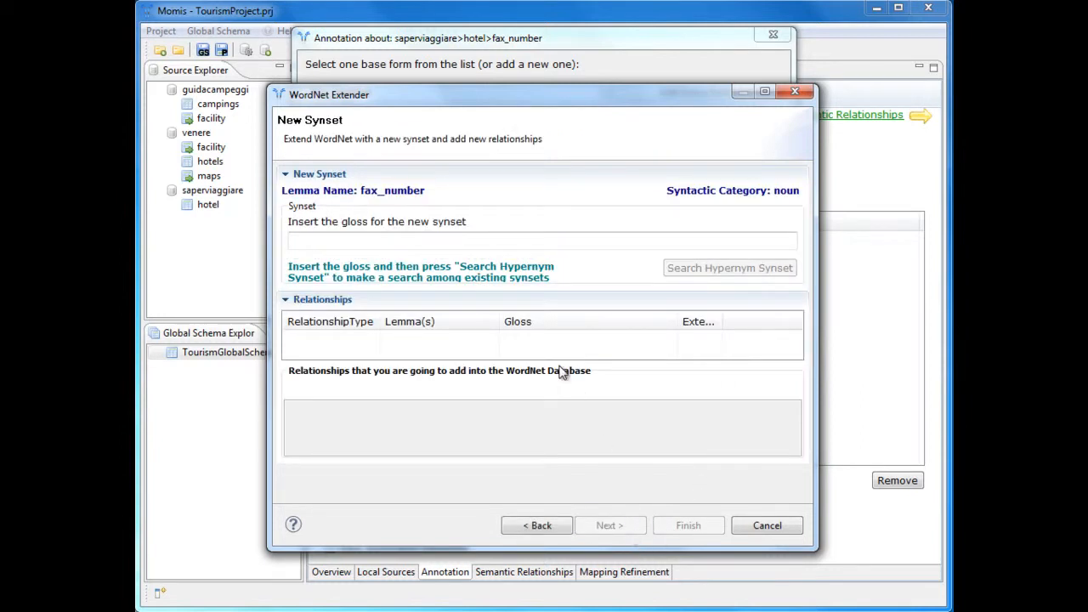
Enter the new synset's gloss as "a number is used to send documents over the telephone line".
click(469, 243)
text(a n)
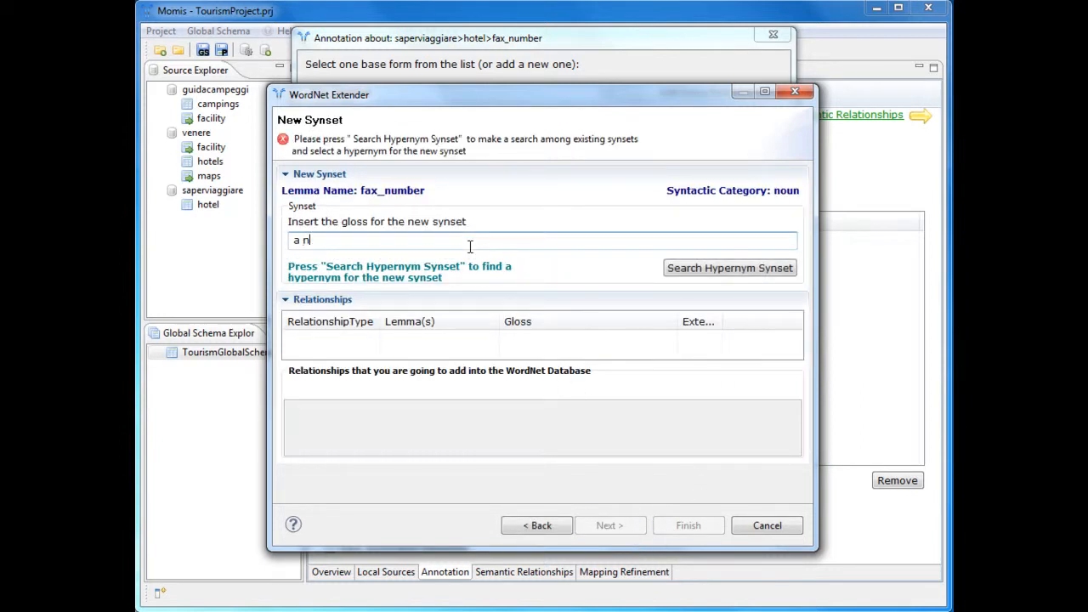
text(umber is used to send documents)
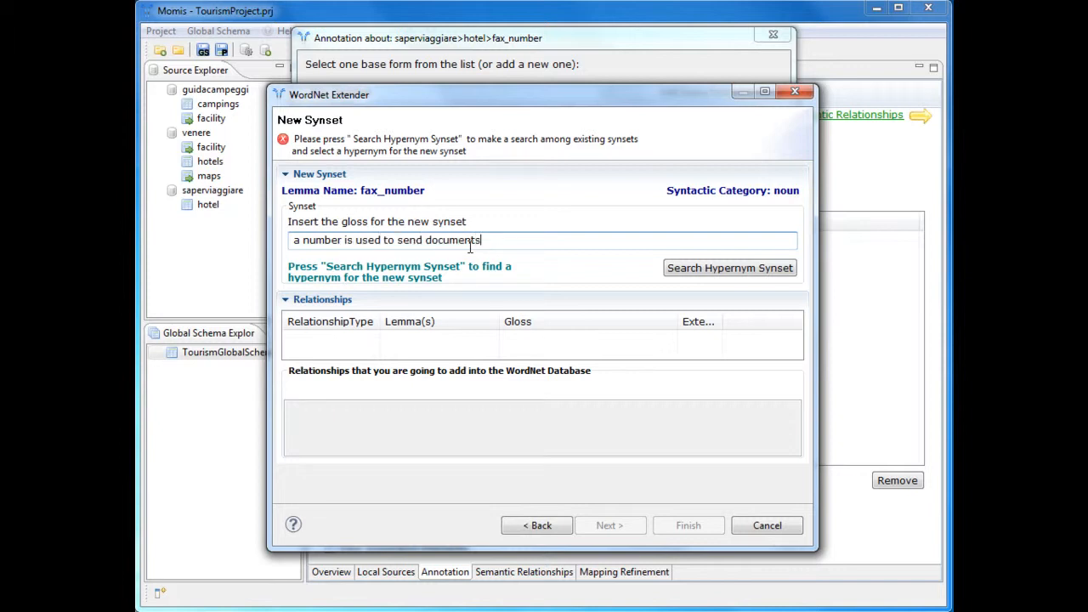
text( over the telephone line)
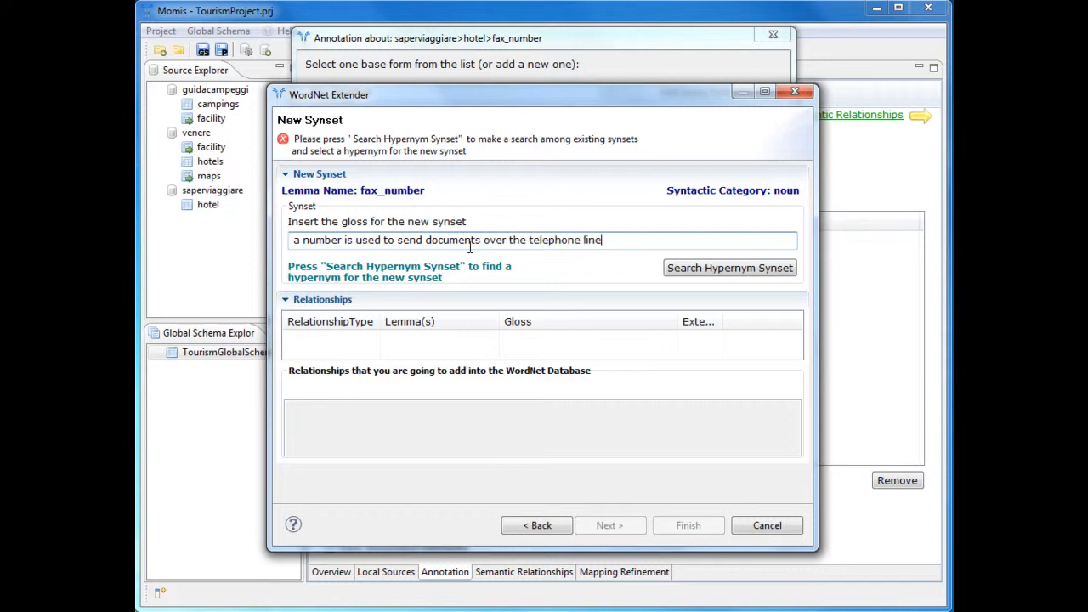
Search for hypernym synsets by similar lemmas using the gloss keywords number and telephone.
click(663, 266)
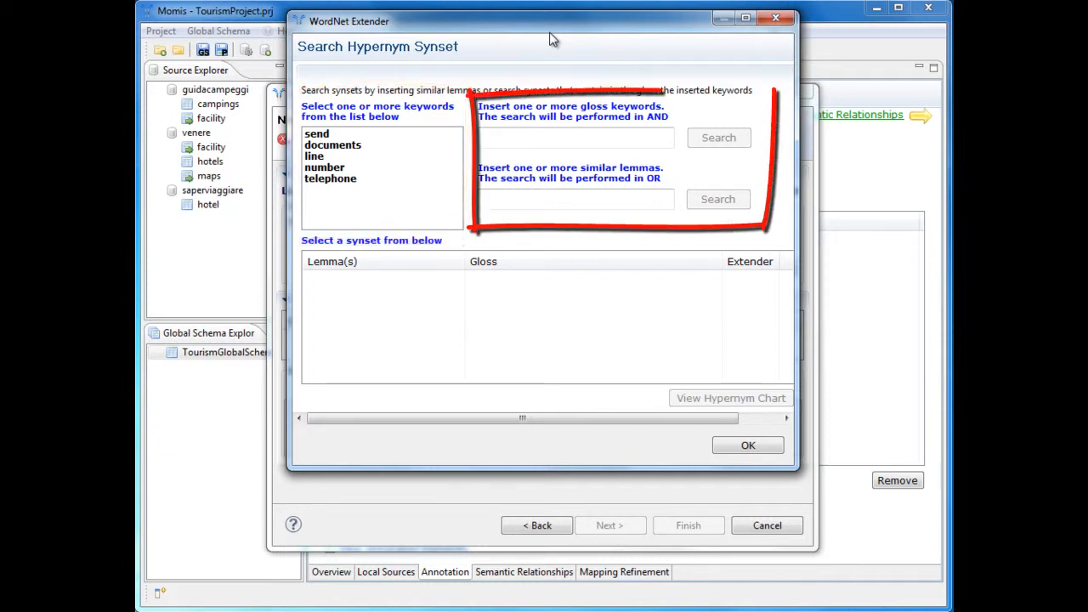
click(340, 170)
click(342, 179)
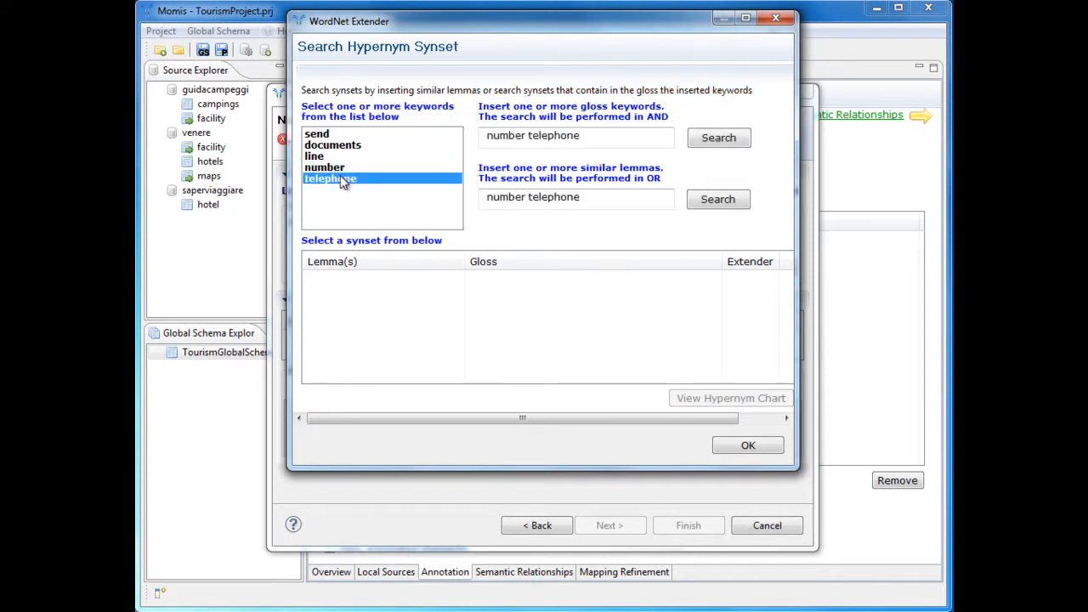
click(742, 201)
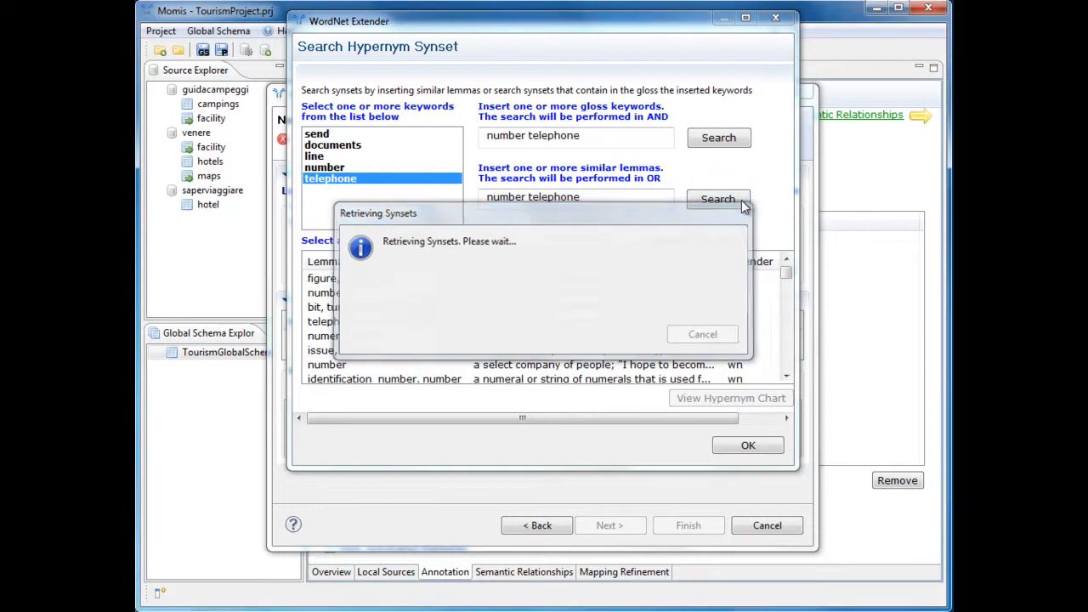
Examine the hypernym chart of the telephone_number, phone_number synset to find its direct hypernym.
click(528, 323)
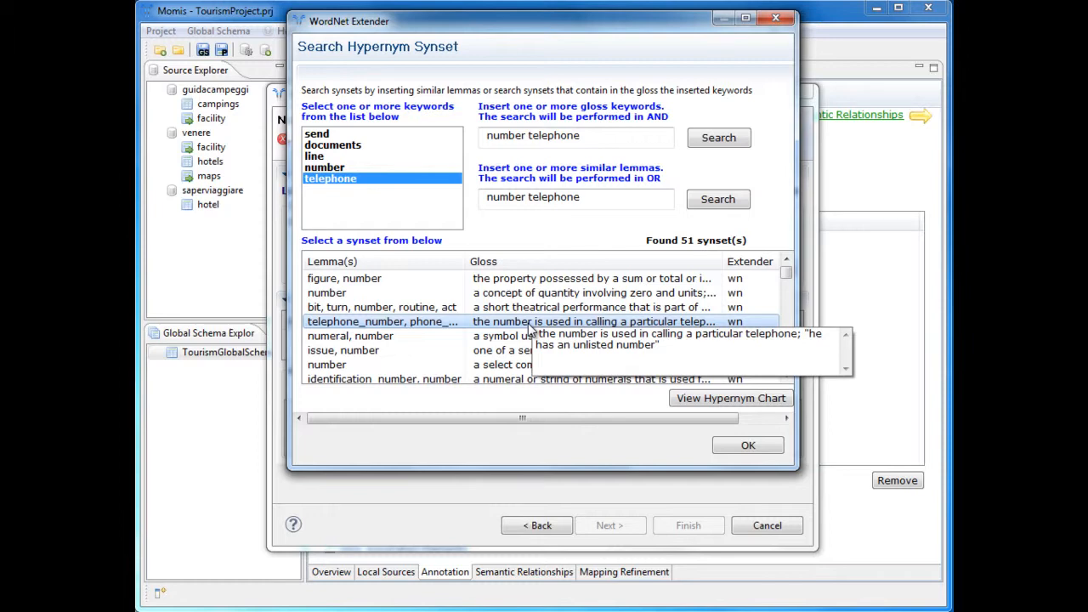
click(691, 400)
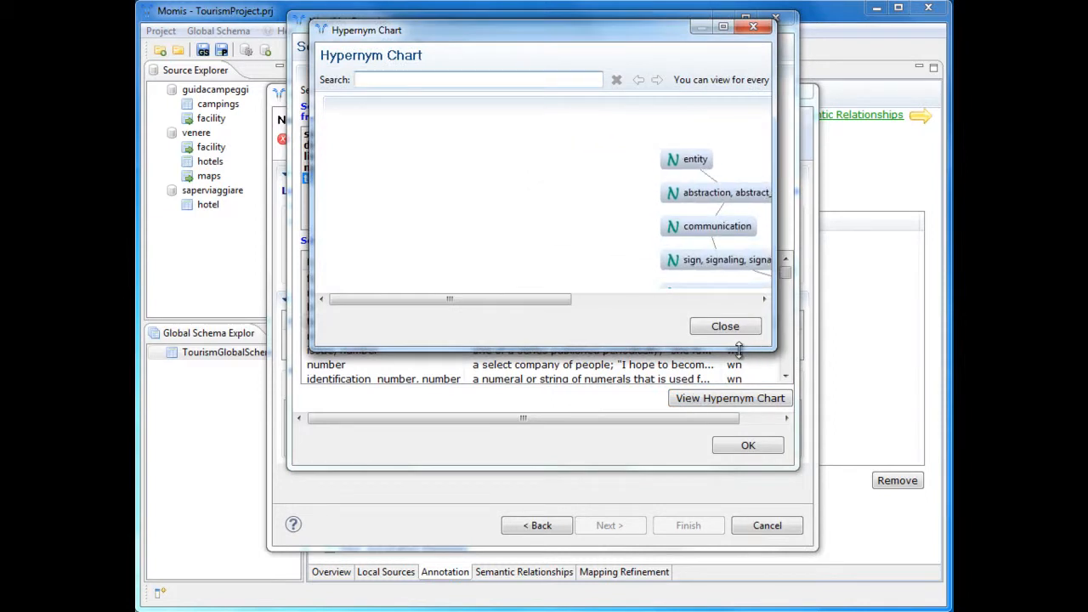
drag(747, 349, 734, 464)
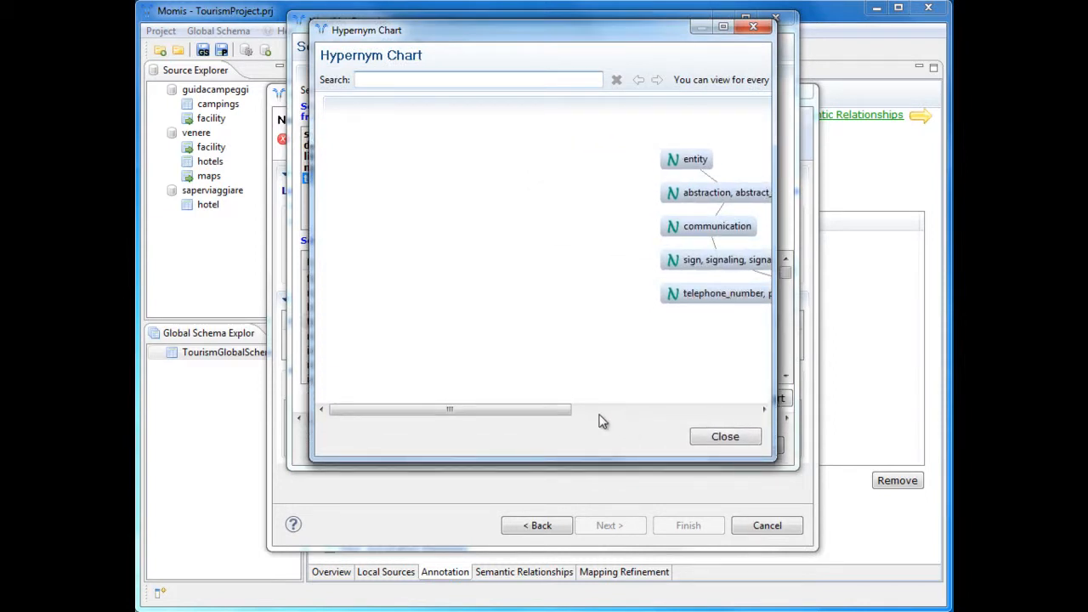
drag(549, 413, 698, 417)
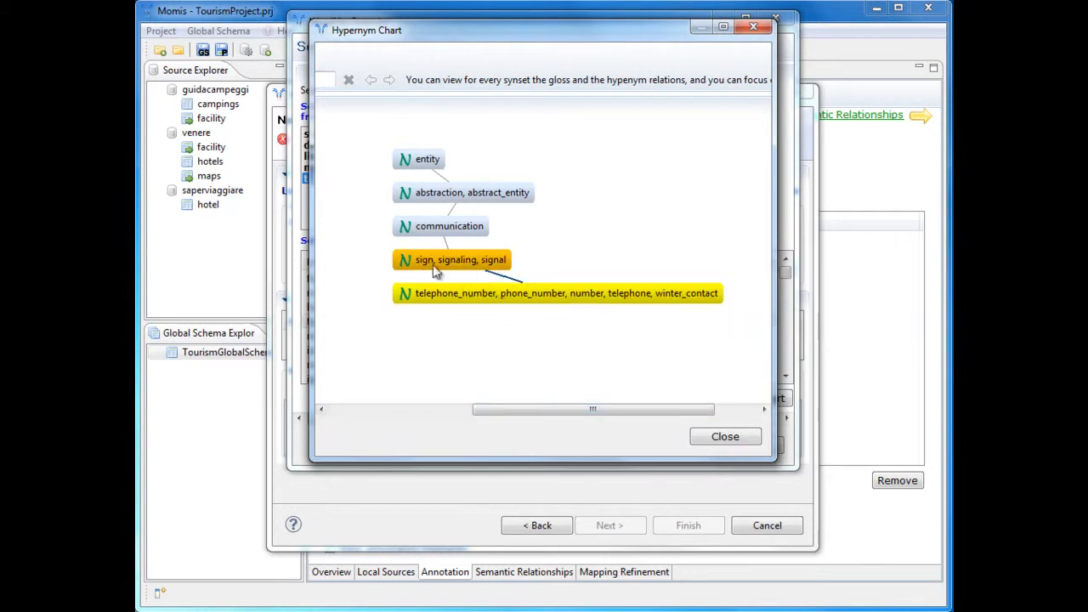
mouse_move(428, 260)
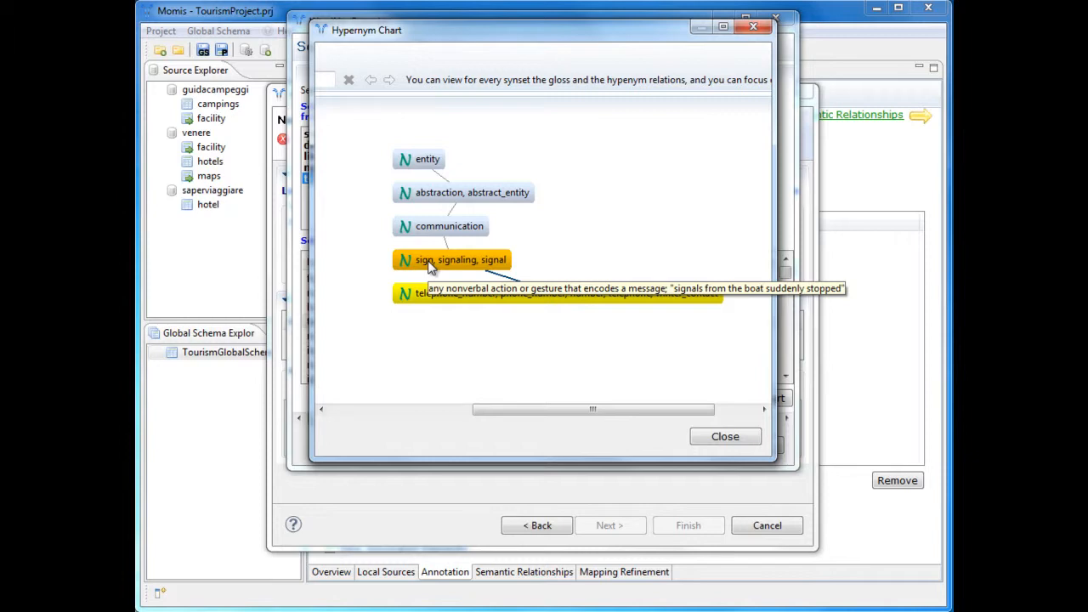
click(721, 438)
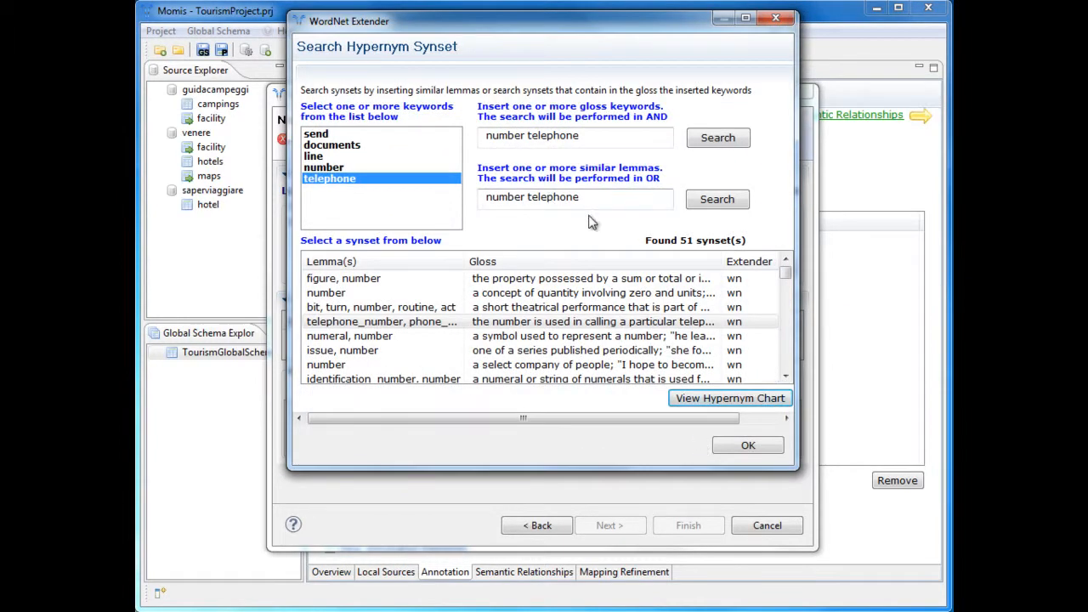
Search similar lemma signal, choose the synset "sign, signaling, signal" as hypernym, and finish inserting the fax_number synset.
drag(595, 196, 477, 197)
text(signal)
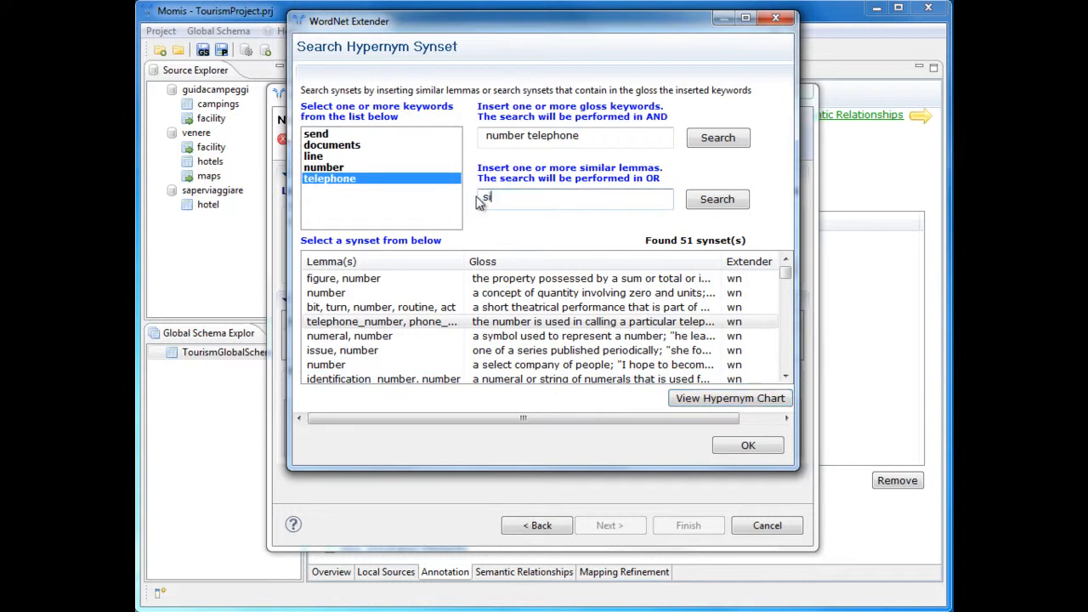
click(691, 202)
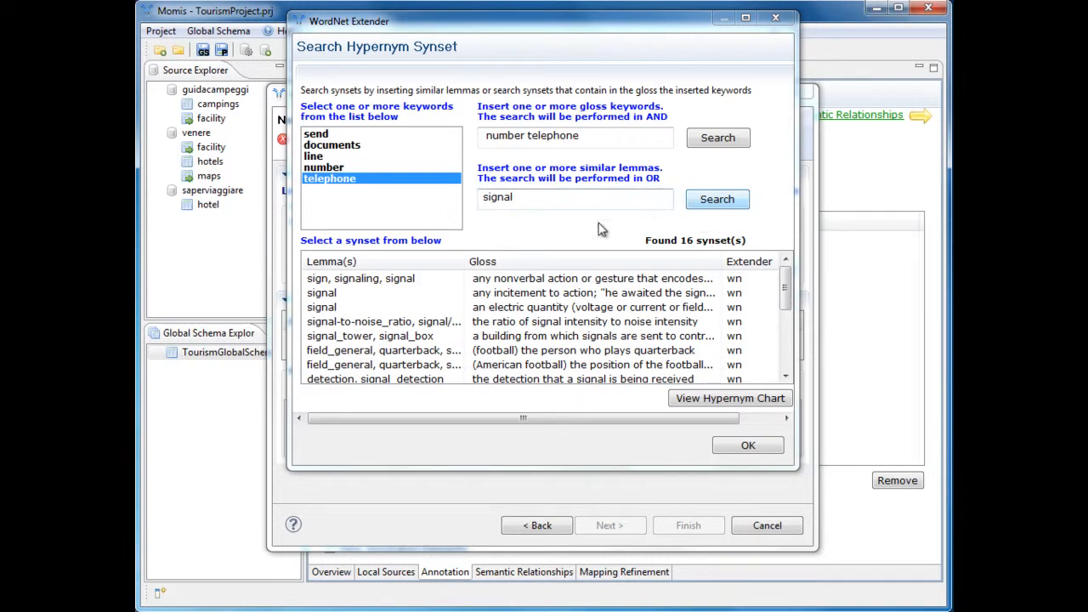
click(450, 281)
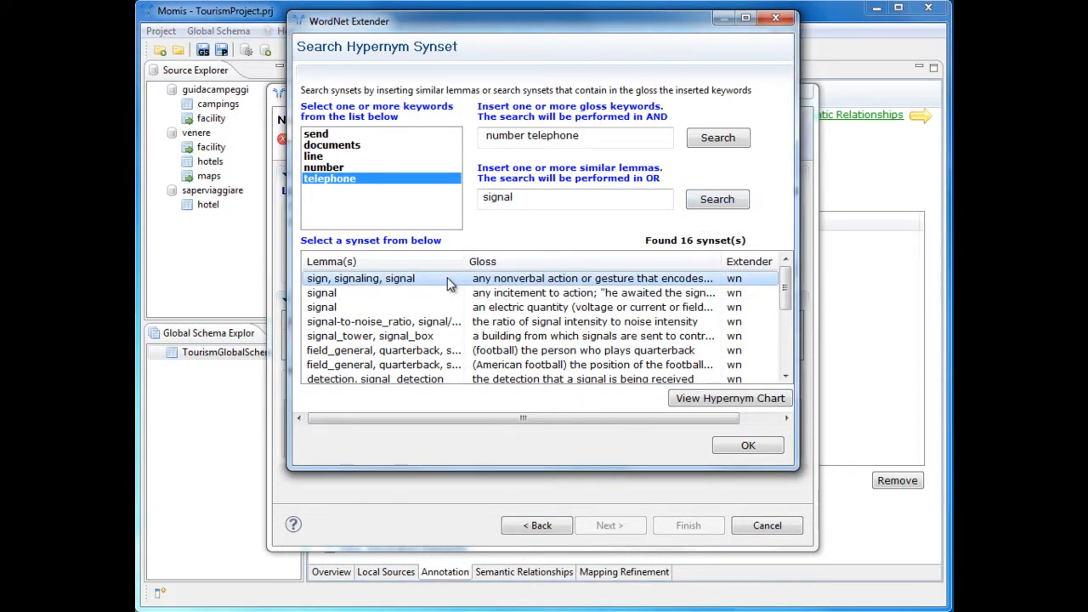
click(736, 449)
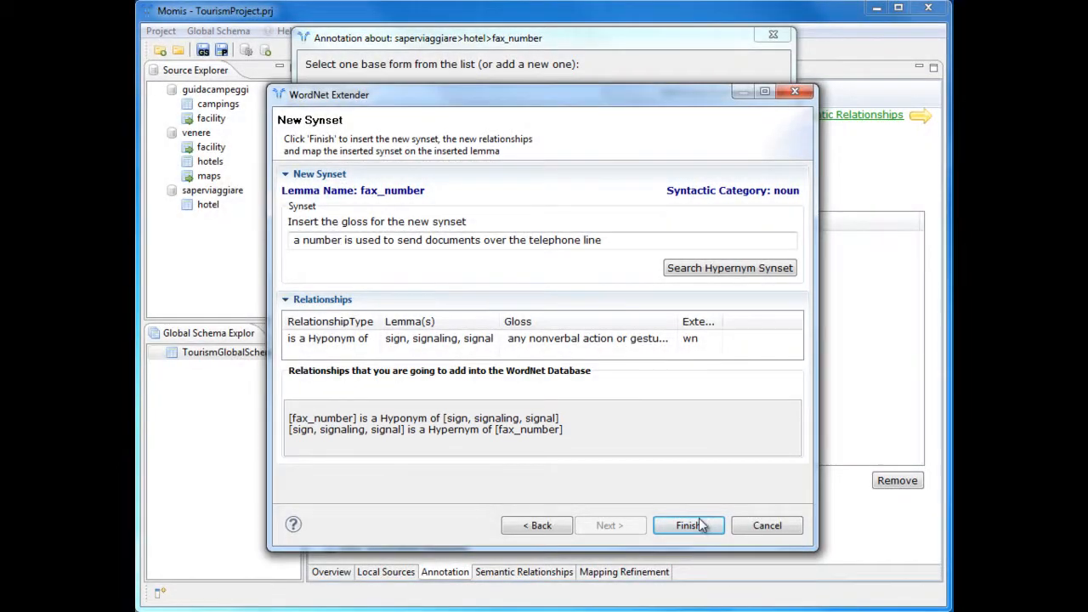
click(689, 525)
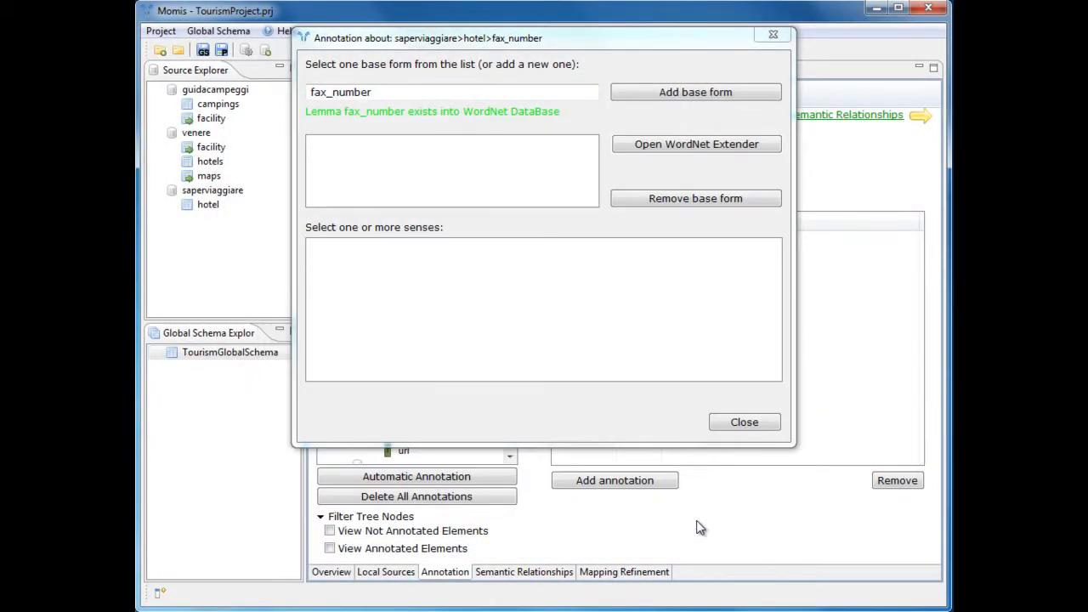
Add the fax_number base form to the annotation and select its sense "a number is used to send documents over the telephone line".
click(636, 95)
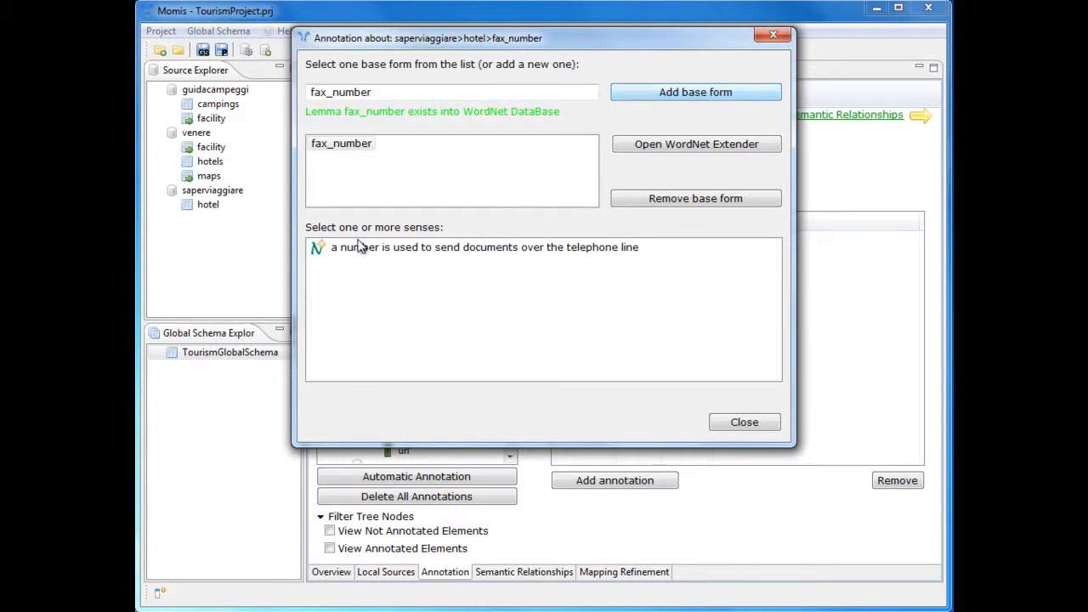
click(316, 247)
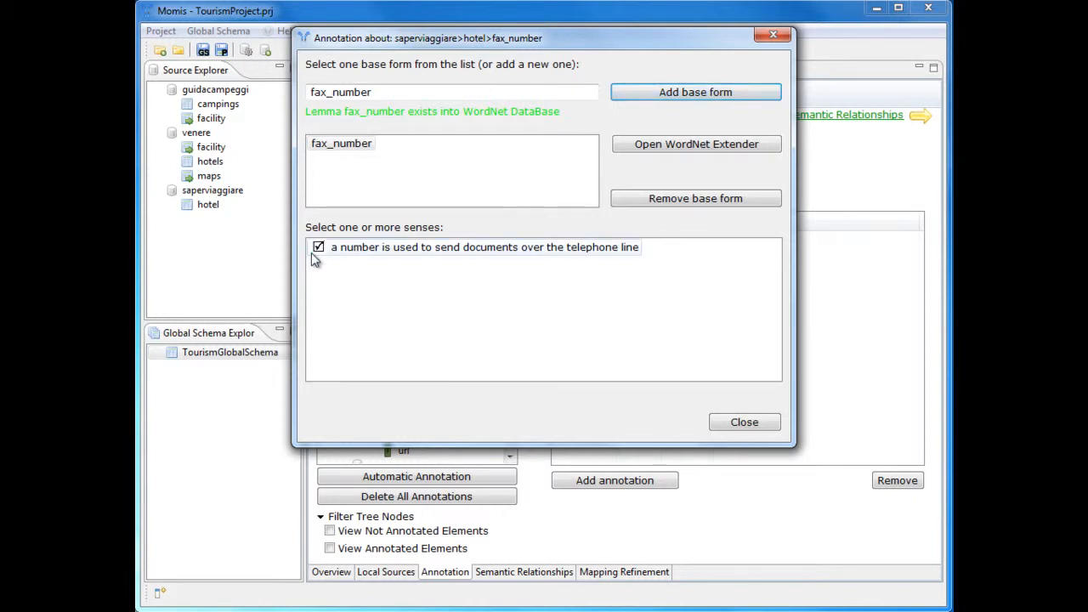
click(766, 426)
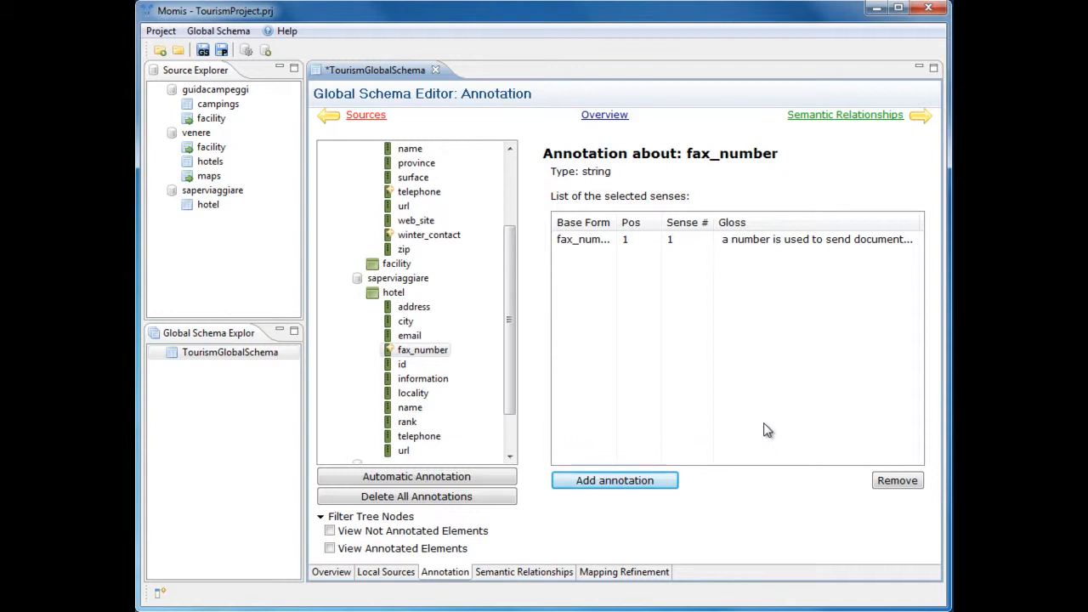
Delete all annotations and regenerate them with Automatic Annotation, checking the telephone attribute in guidacampeggi campings.
click(469, 503)
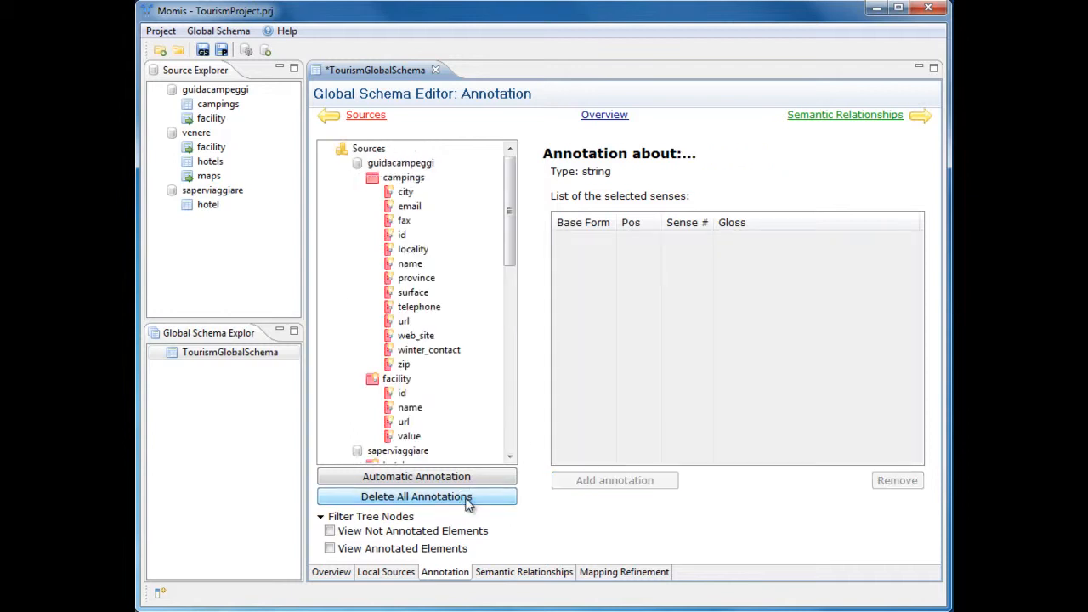
click(436, 481)
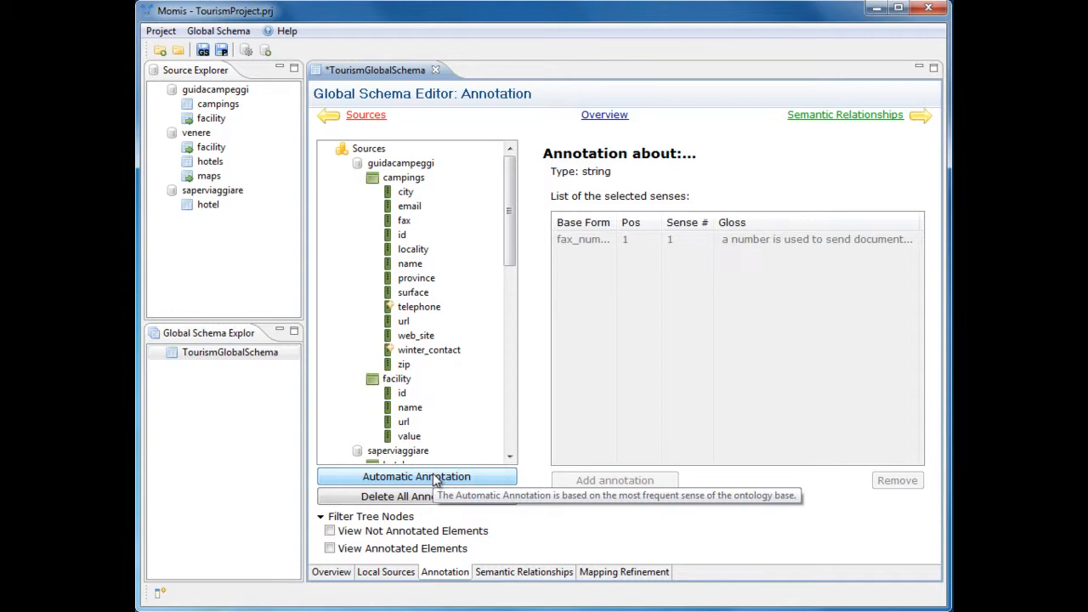
click(429, 311)
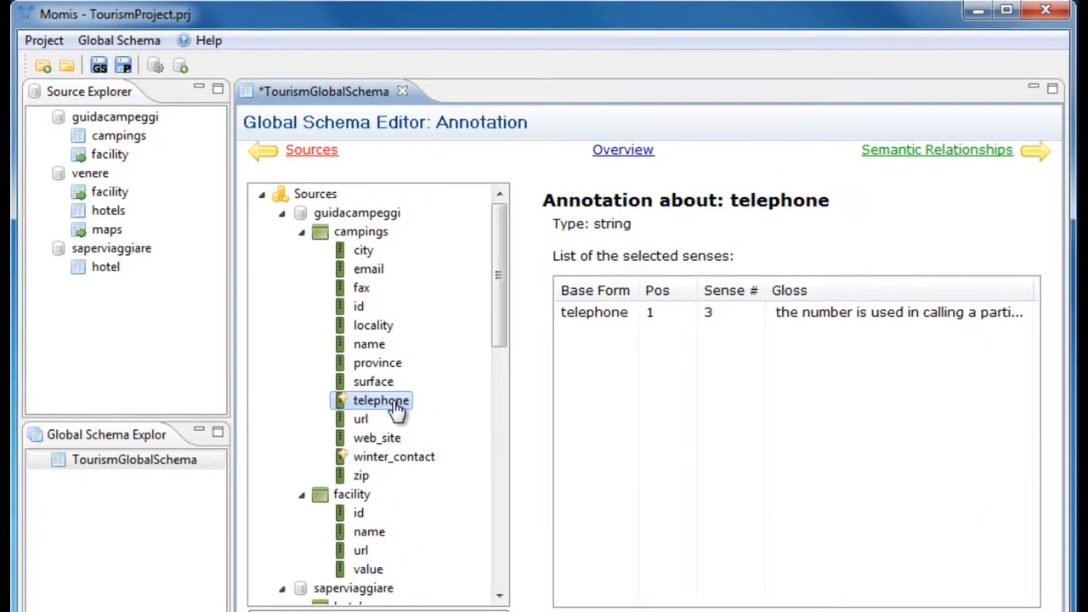